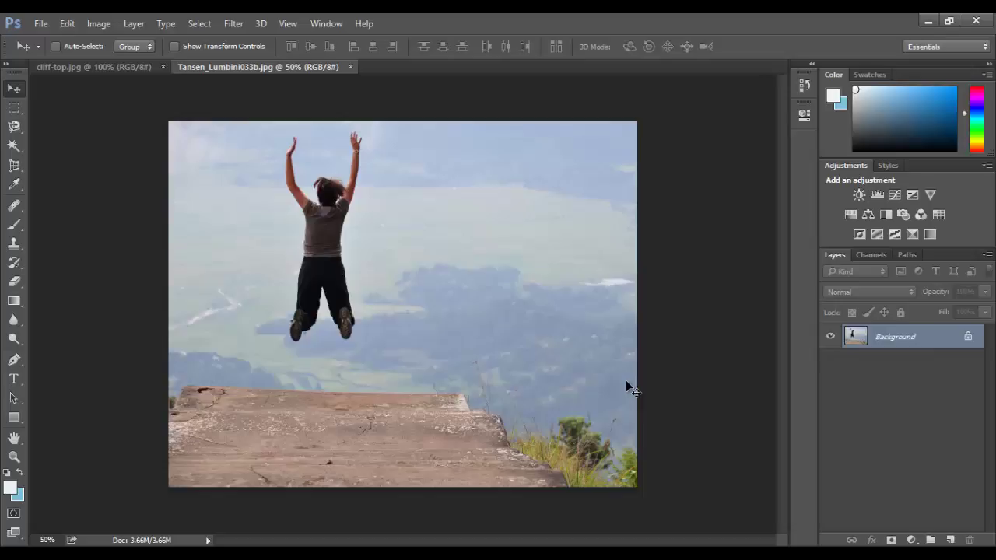
click(14, 107)
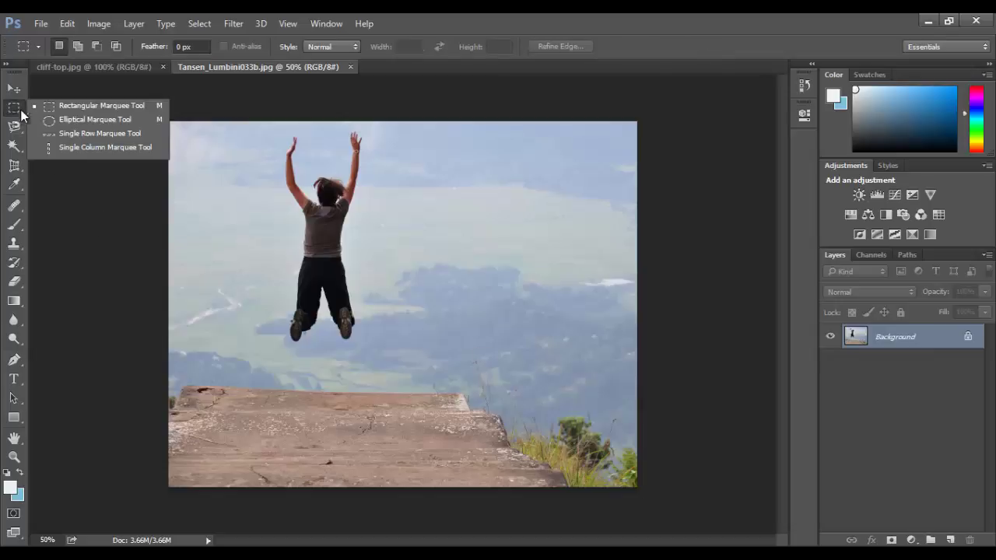
click(67, 111)
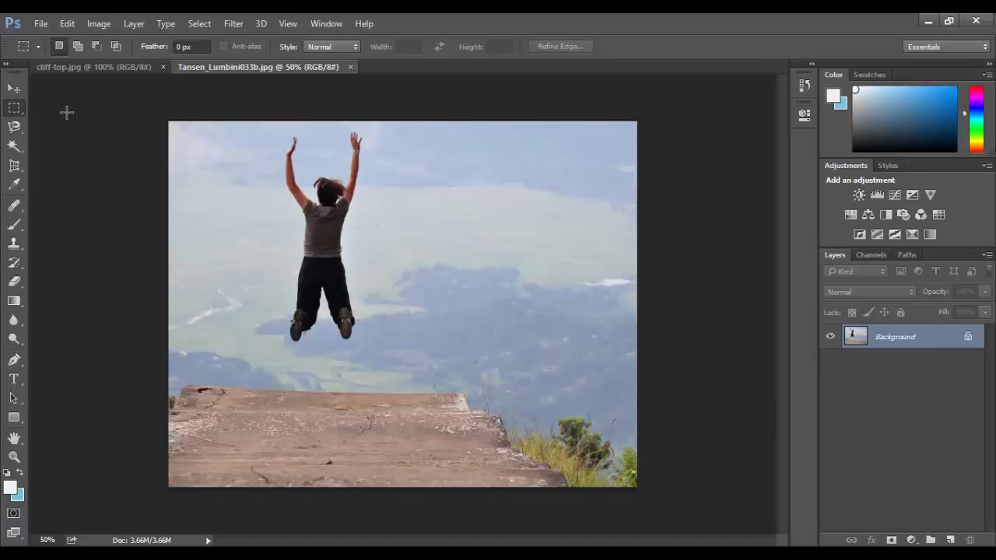
- Draw a freehand Lasso selection over the landscape beside the jumping person, and deselect it
click(15, 127)
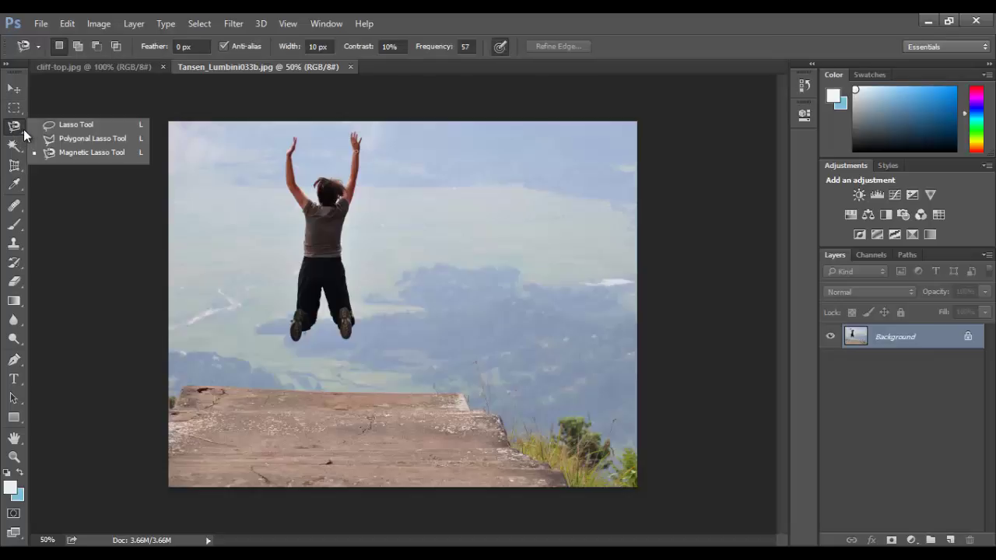
click(75, 123)
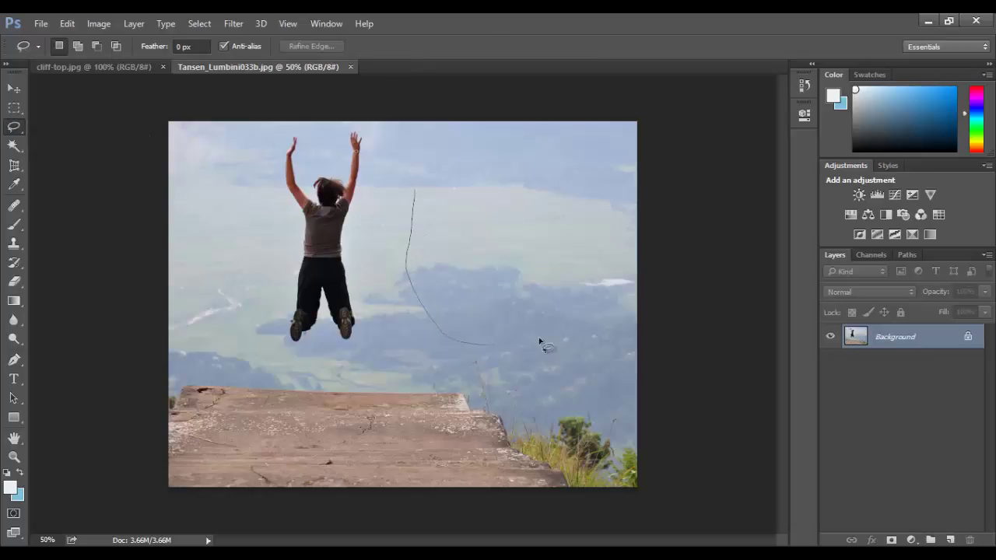
mouse_move(525, 260)
mouse_down()
mouse_move(555, 212)
mouse_move(535, 153)
mouse_up()
mouse_move(484, 204)
mouse_down()
mouse_move(436, 151)
mouse_move(415, 209)
mouse_up()
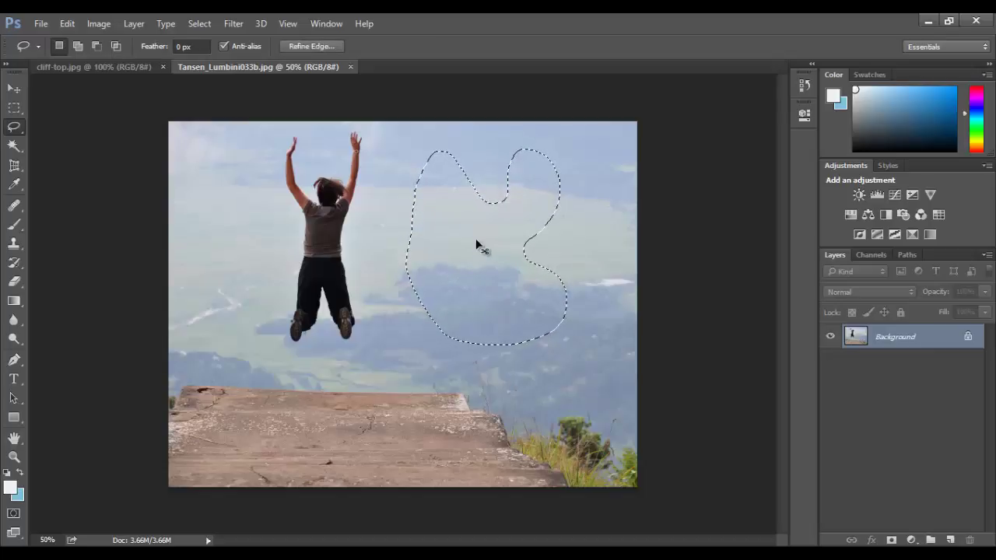
key(ctrl+d)
- Draw a closed, straight-edged Polygonal Lasso selection over the landscape beside the jumping person, and deselect it
right_click(16, 130)
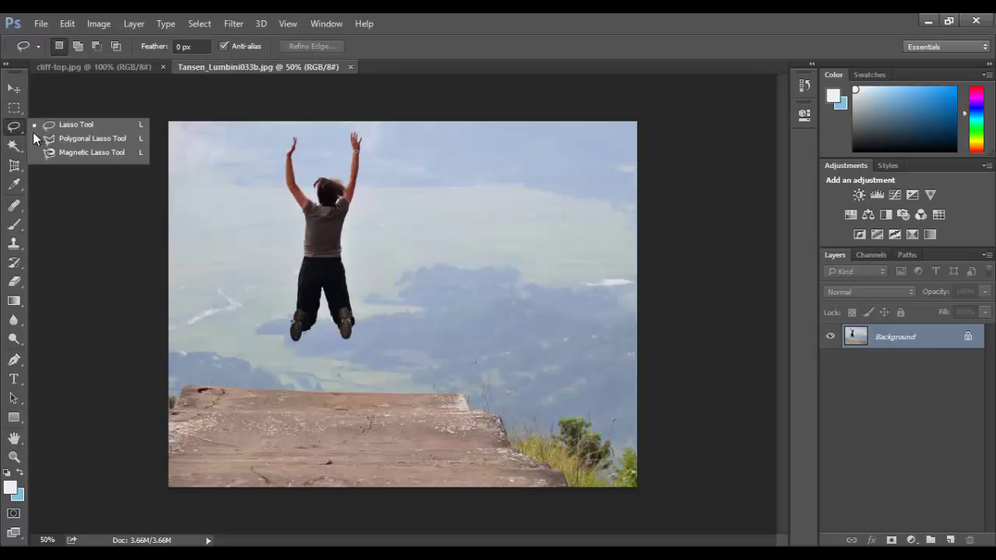
click(66, 141)
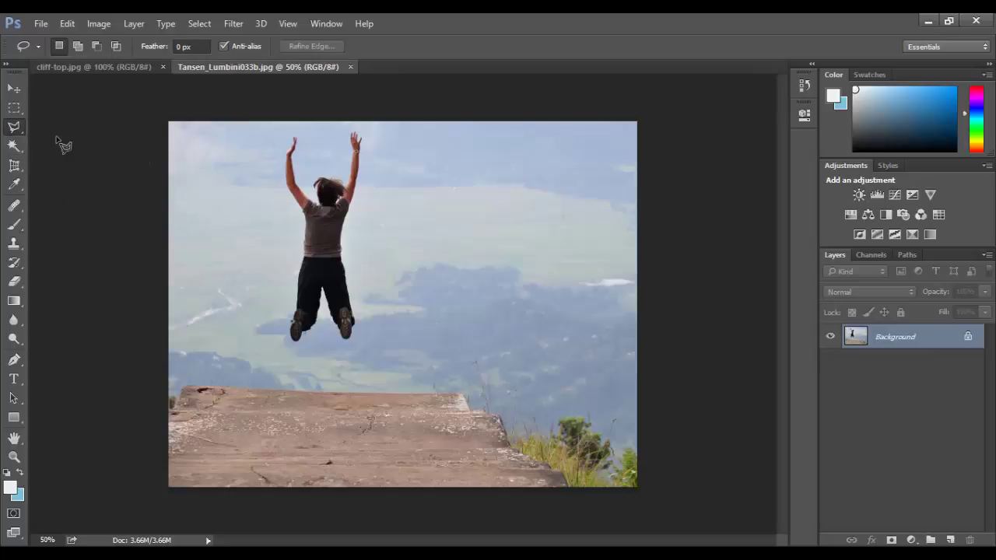
click(438, 323)
click(408, 185)
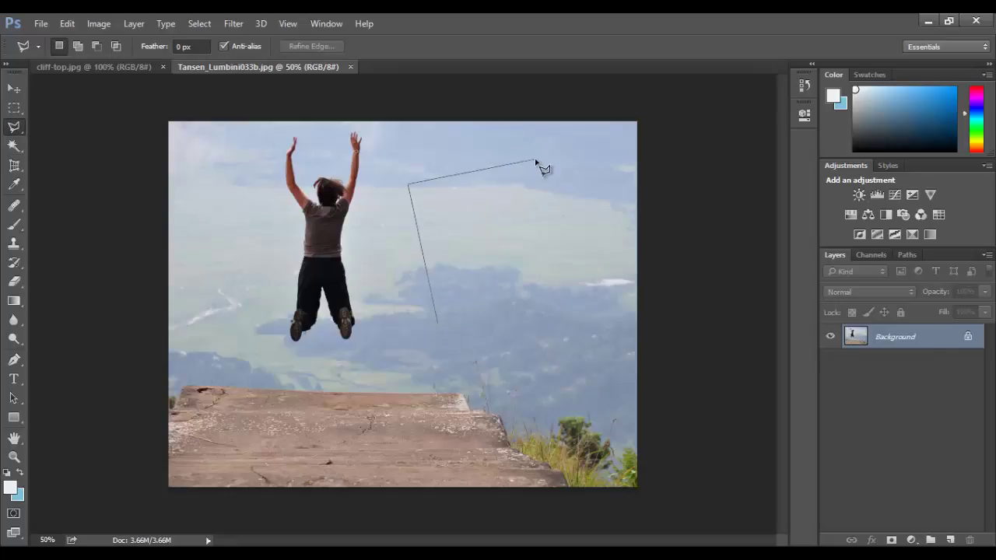
click(540, 232)
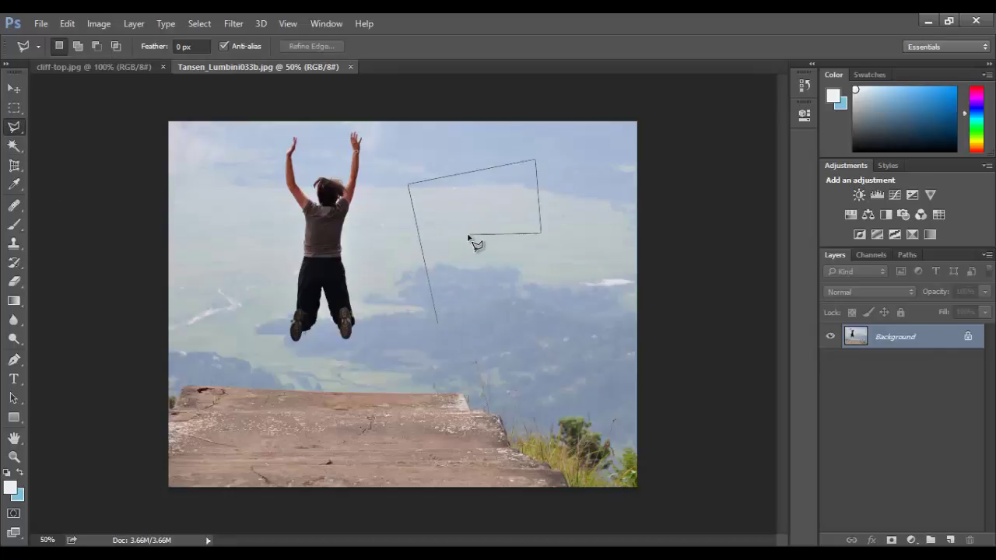
click(439, 325)
key(ctrl+d)
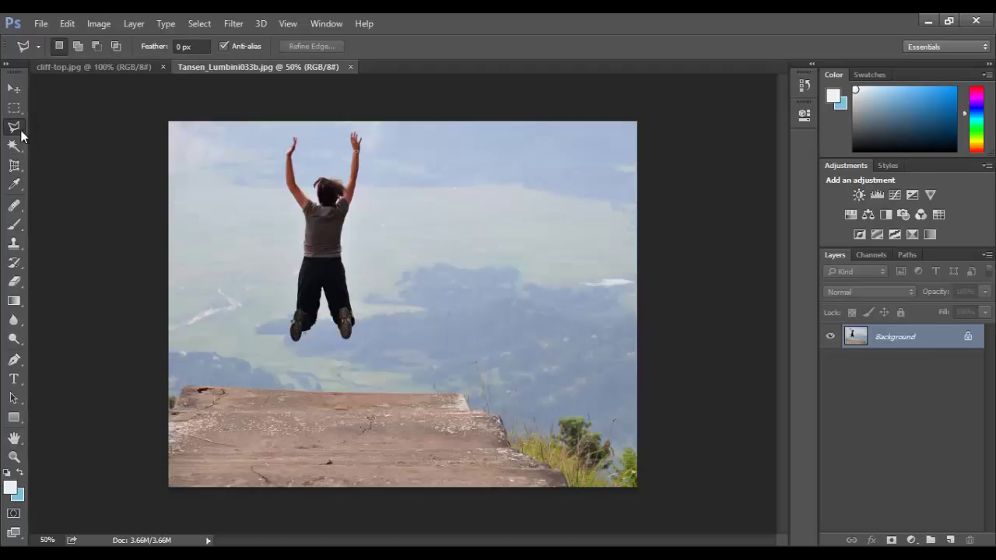
- Trace the jumping person's raised arm with the watch using the Magnetic Lasso, inspect the outline closely, and deselect it
drag(21, 134, 56, 150)
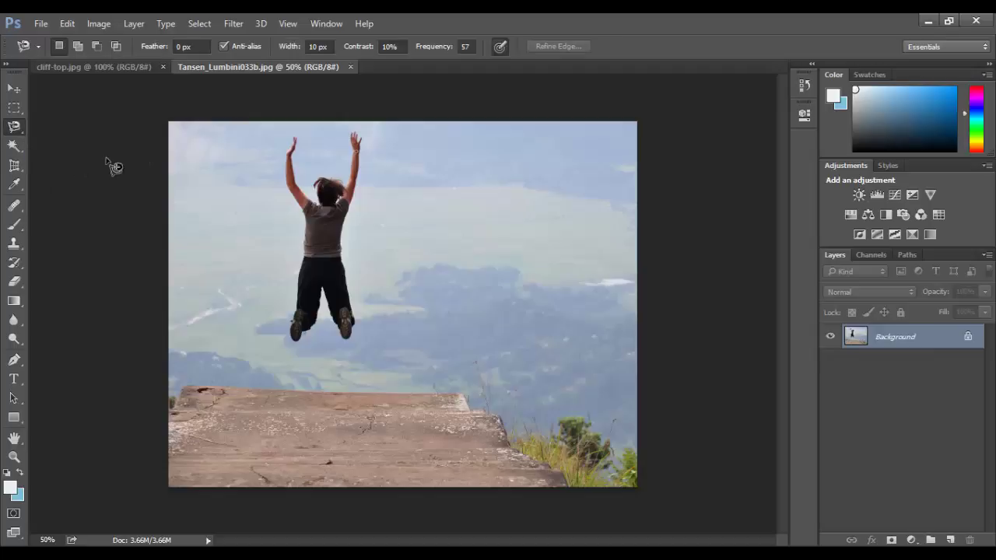
click(343, 244)
click(347, 248)
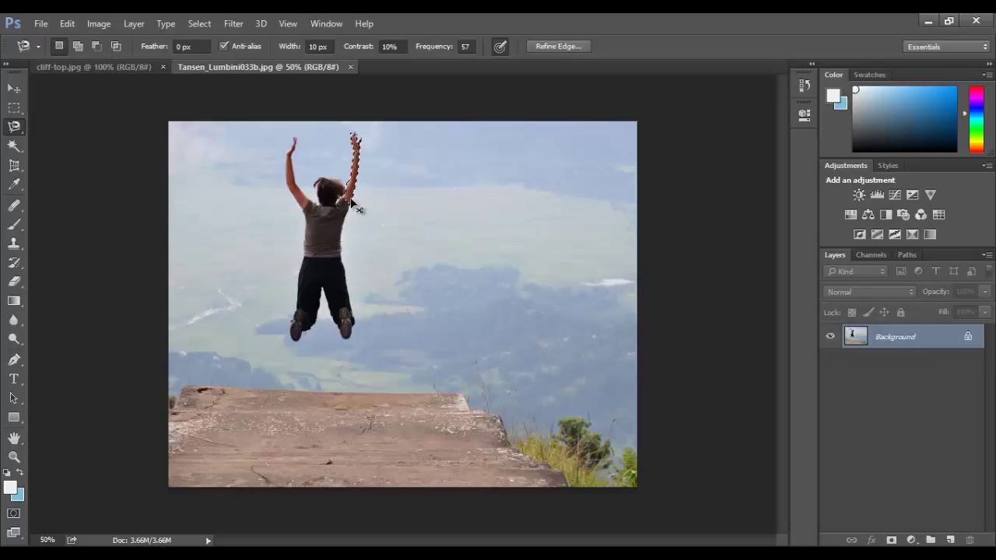
key(ctrl+plus)
key(ctrl+plus)
scroll(351, 199, up, 3)
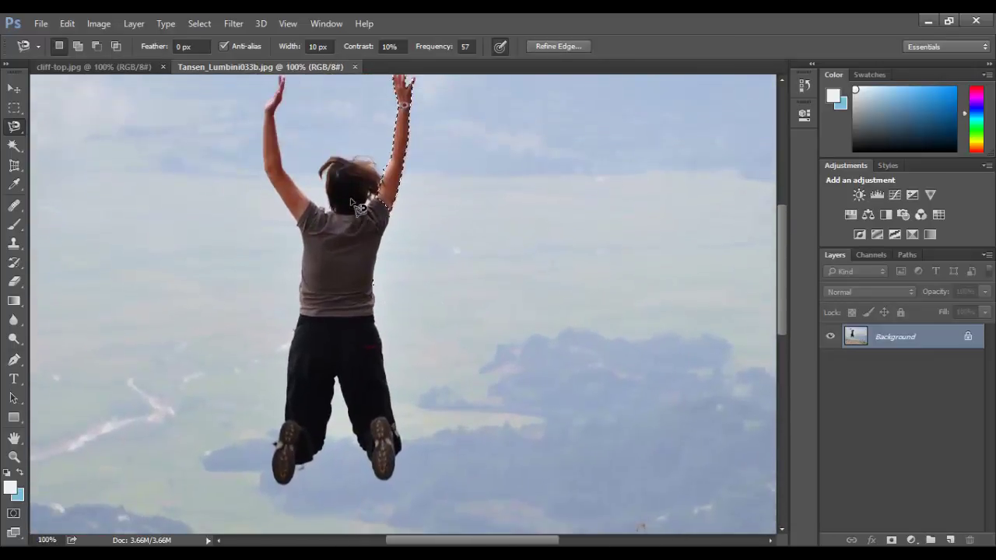
scroll(355, 207, up, 2)
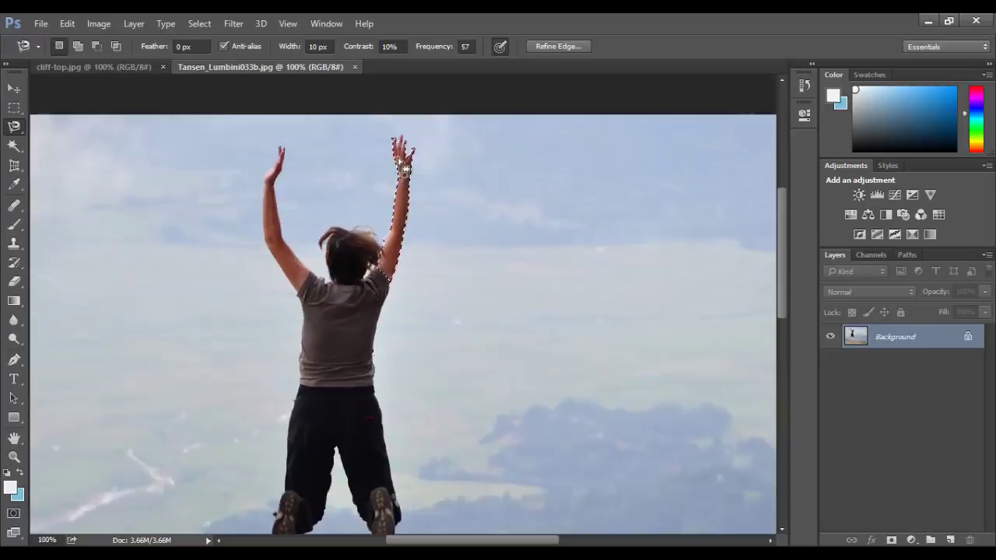
scroll(398, 159, up, 1)
scroll(398, 159, up, 3)
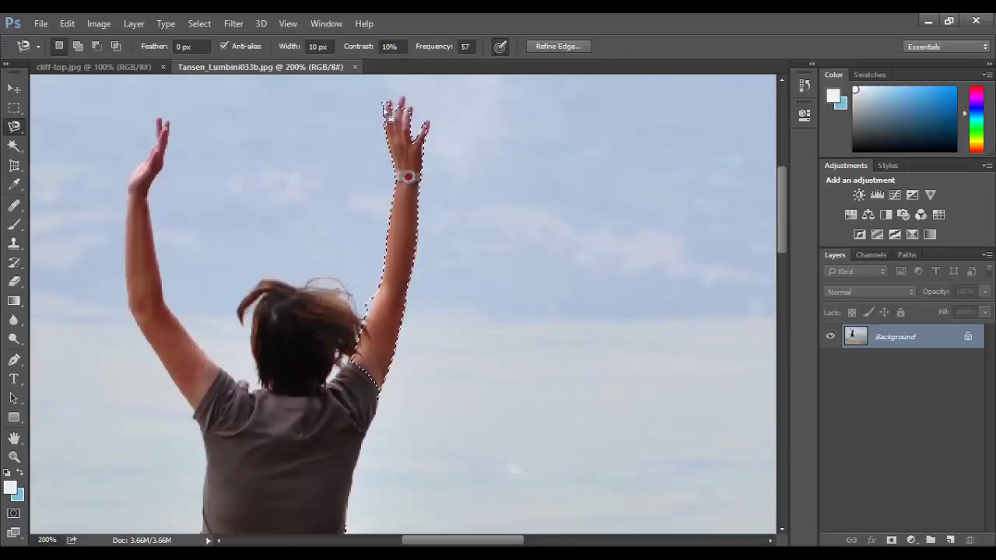
key(ctrl+d)
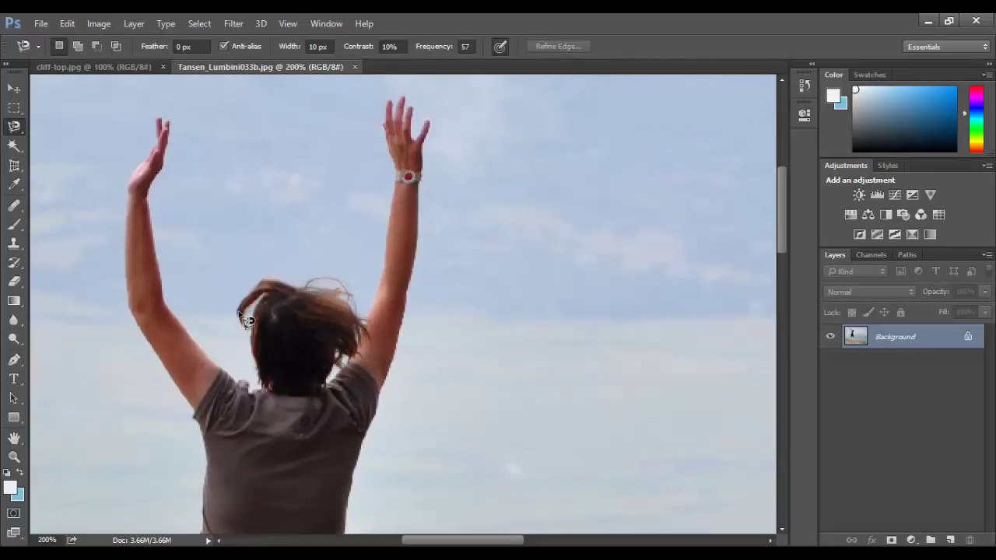
- Select the jumping person's shirt, trousers and shoes with the Quick Selection tool
key(ctrl+0)
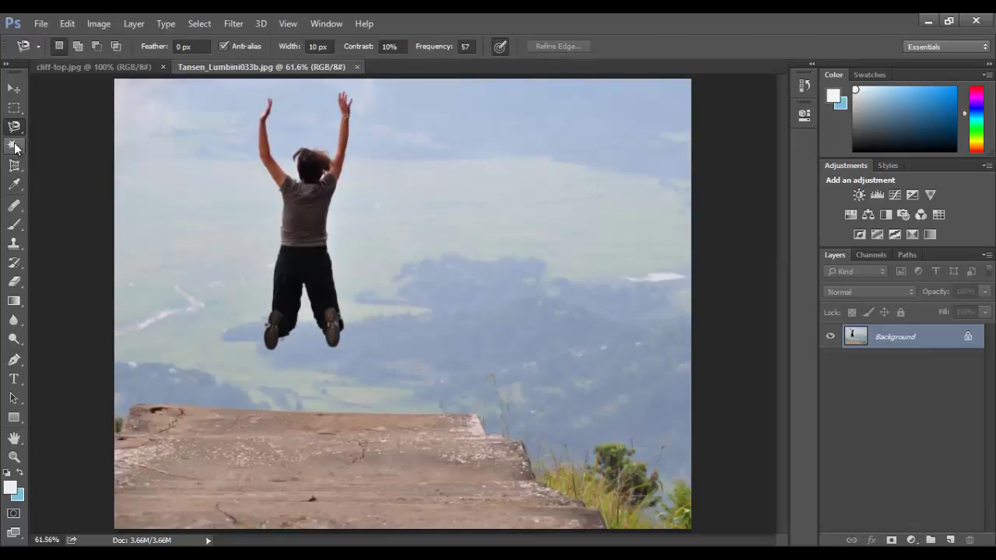
drag(15, 146, 56, 148)
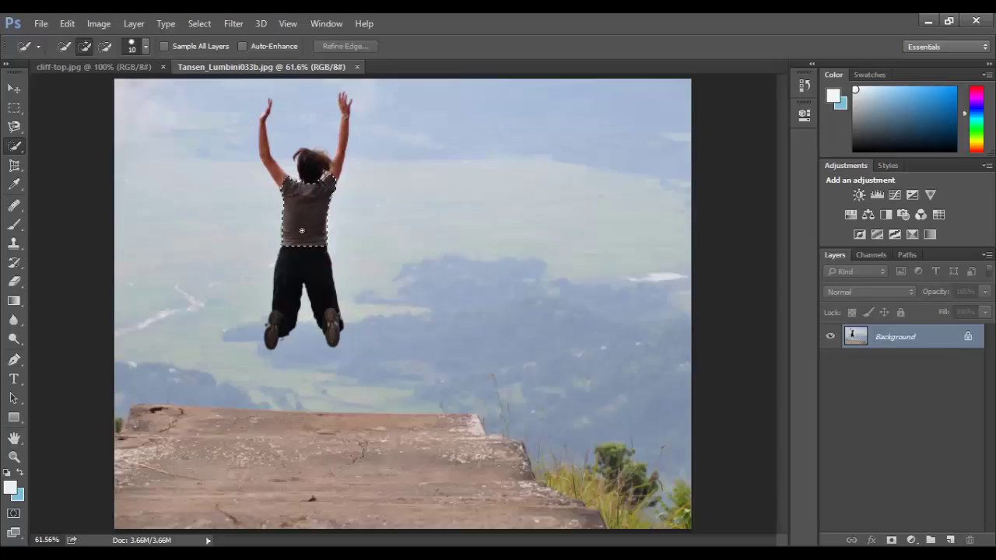
drag(302, 230, 305, 261)
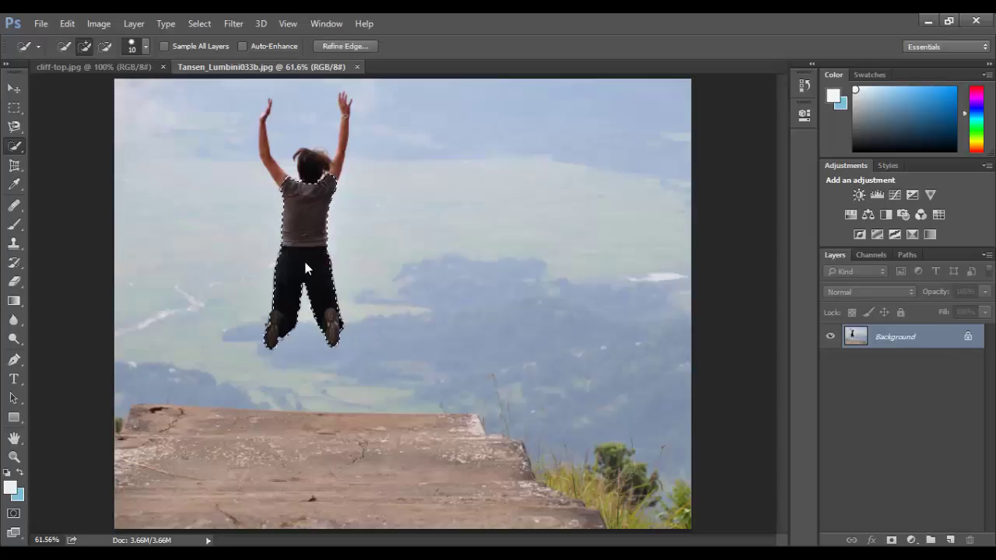
- Add the person's head and the raised arm with the watch to the Quick Selection
key(ctrl+plus)
key(ctrl+plus)
key(ctrl+plus)
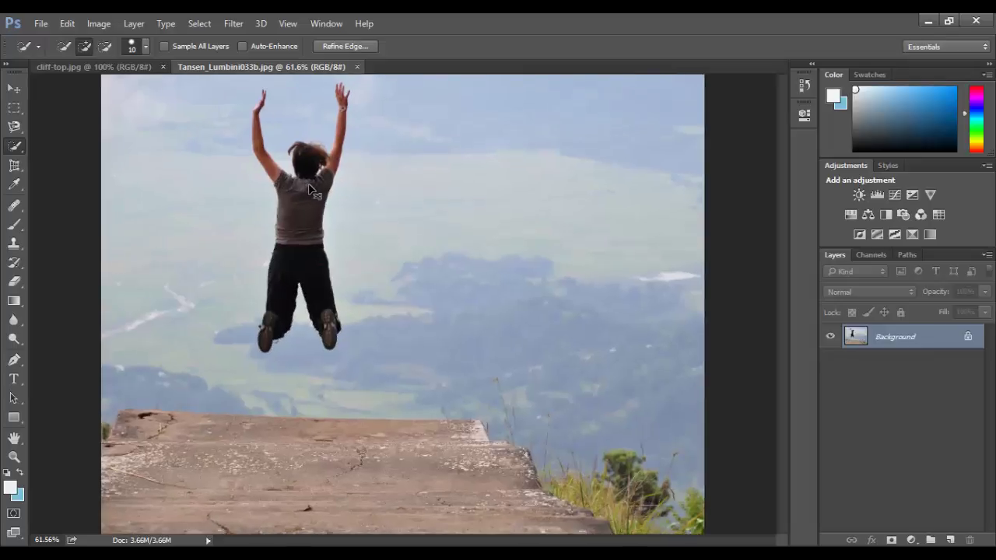
scroll(308, 184, up, 4)
scroll(303, 191, up, 10)
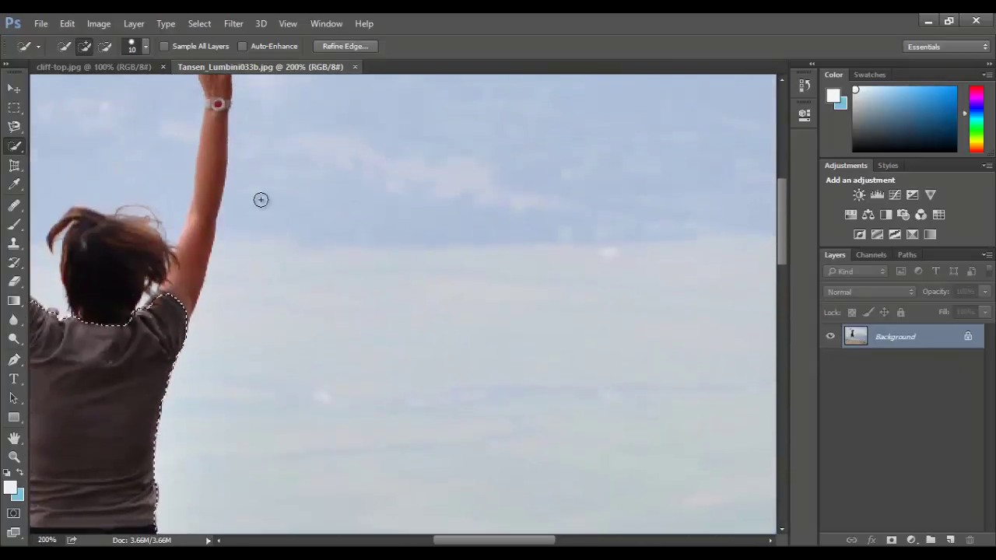
drag(504, 540, 462, 541)
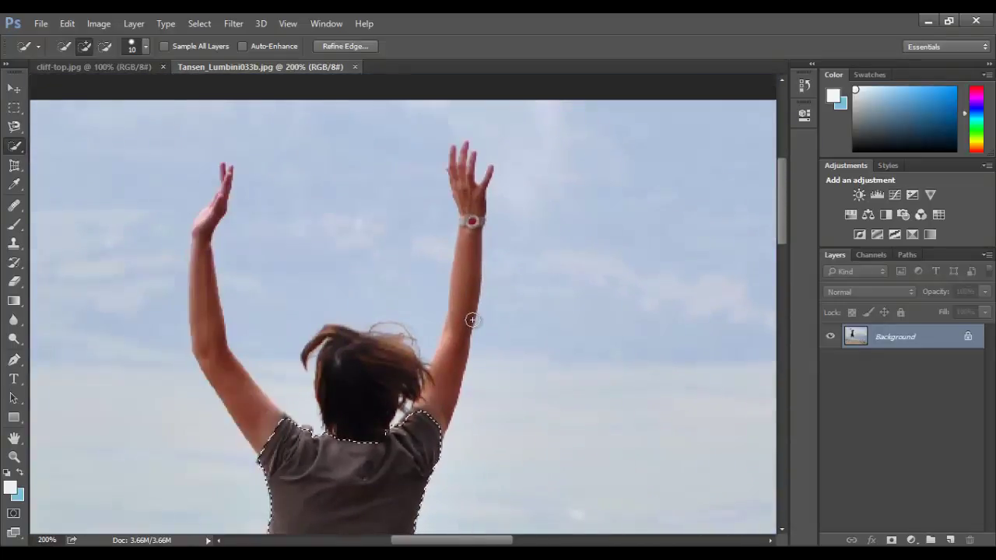
drag(470, 320, 468, 211)
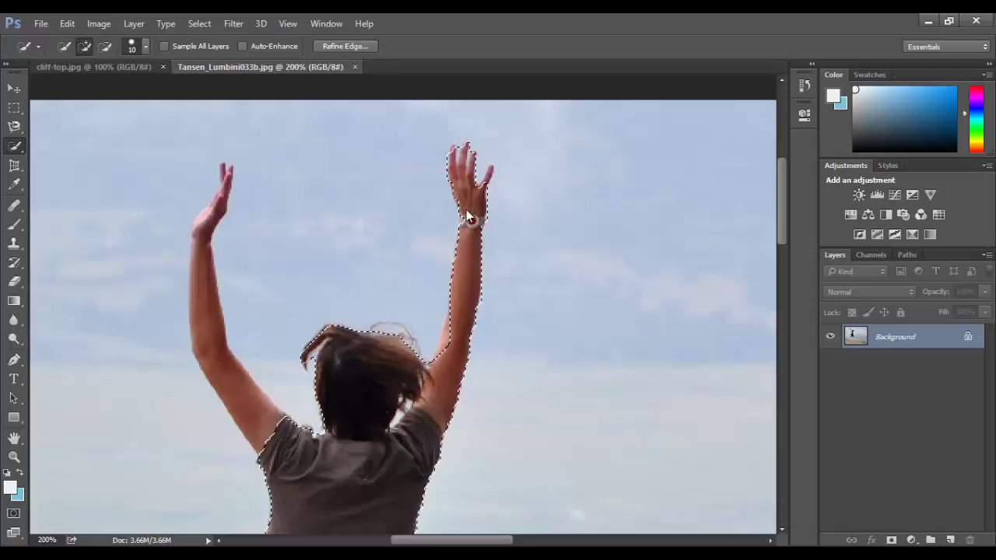
- Refine the selection around the thumb and fingers of the watch hand with a 1 px Quick Selection brush, and deselect everything
click(145, 46)
drag(71, 88, 64, 89)
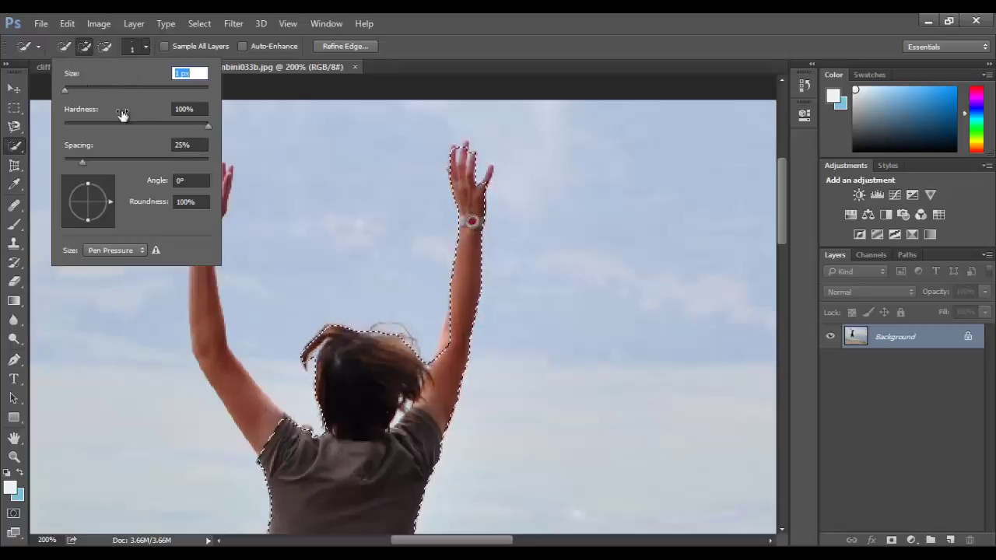
key(Return)
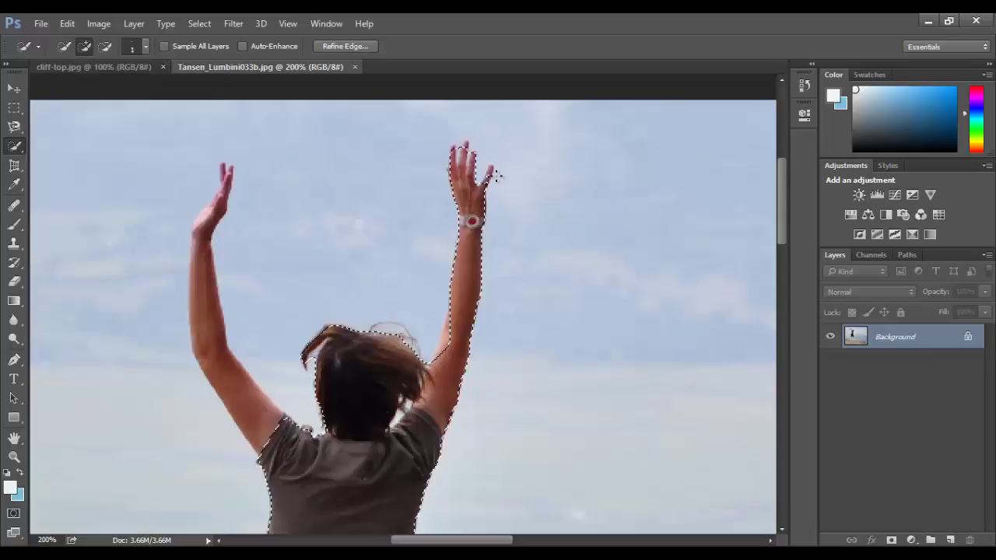
key(ctrl+plus)
scroll(537, 175, up, 1)
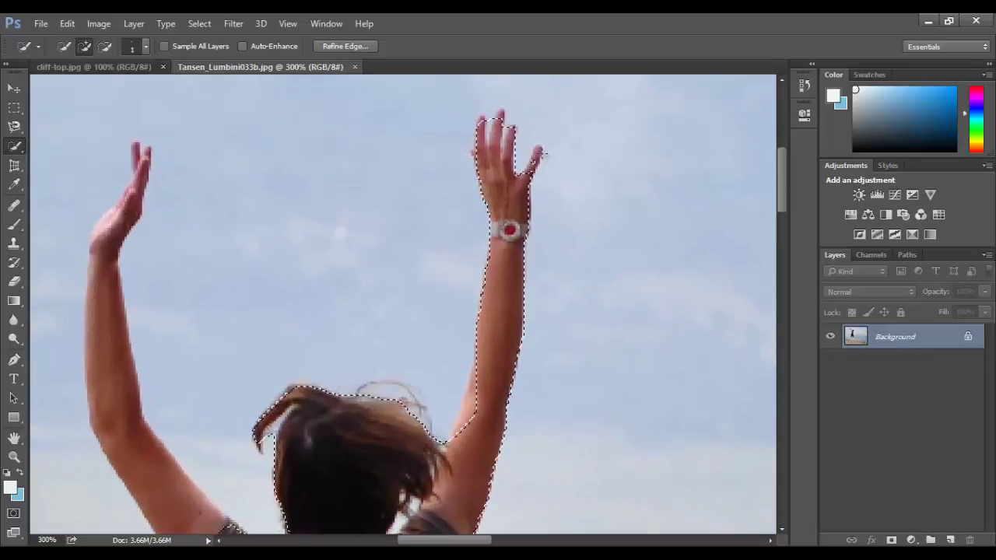
click(537, 155)
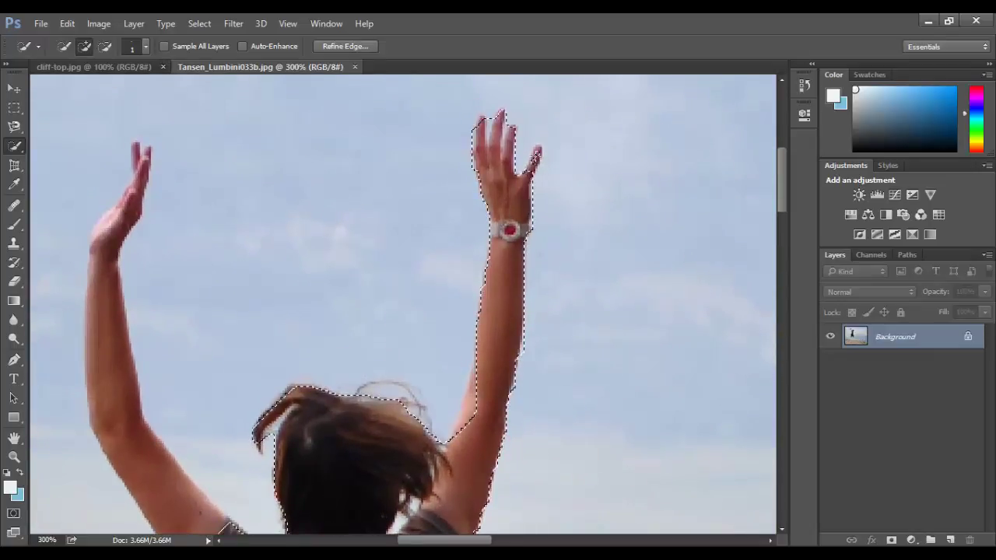
drag(536, 157, 533, 173)
key(alt)
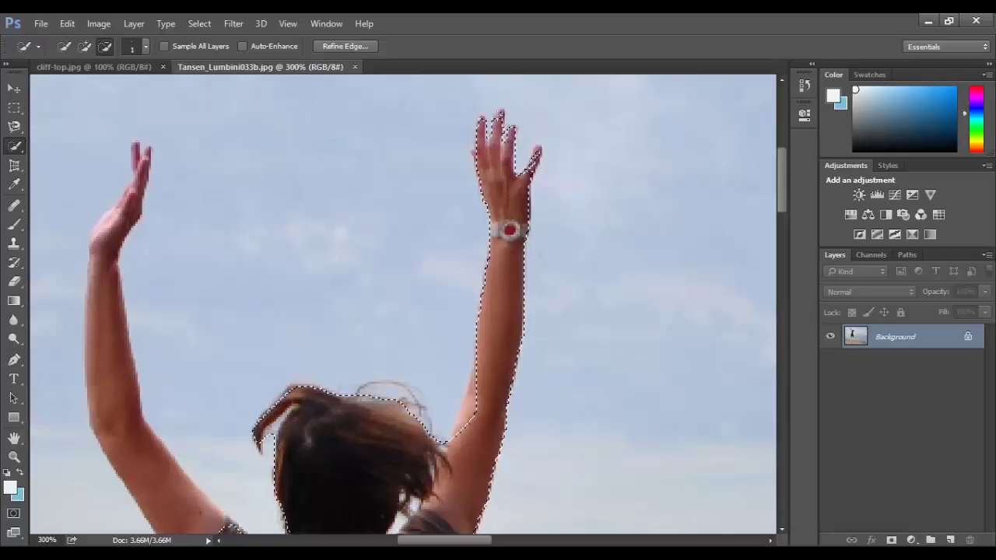
key(alt)
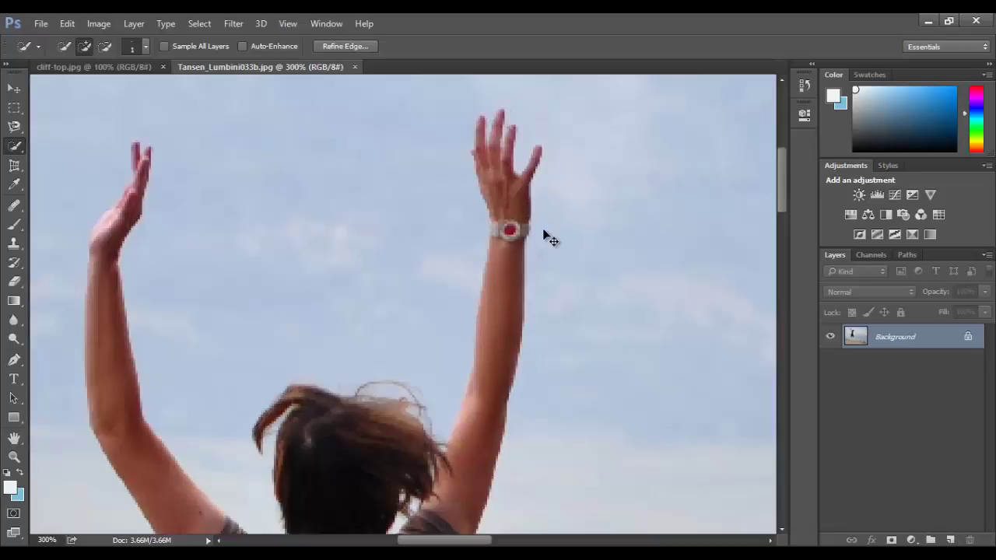
key(ctrl+d)
- Select the light sky and field area behind the person with the Magic Wand at tolerance 32, contiguous
key(ctrl+0)
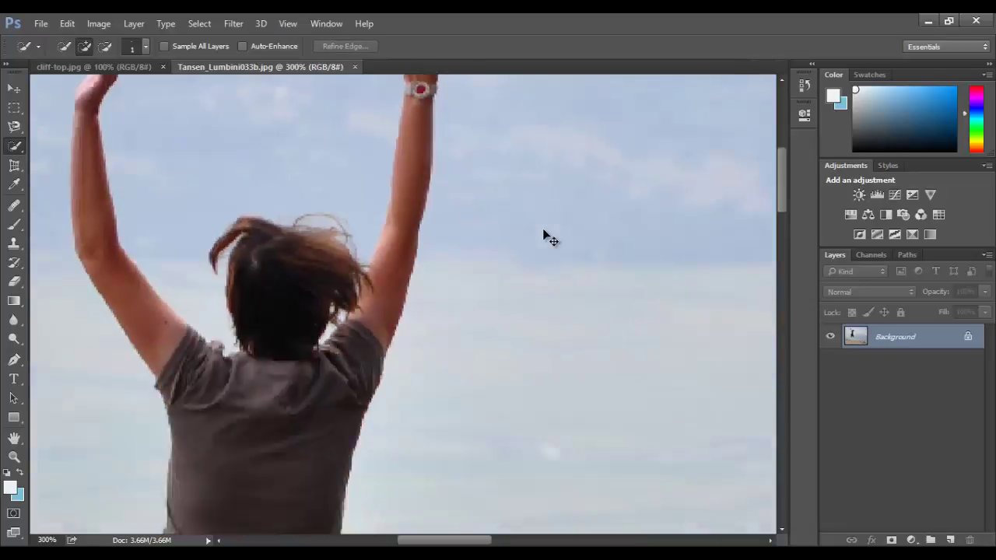
right_click(14, 153)
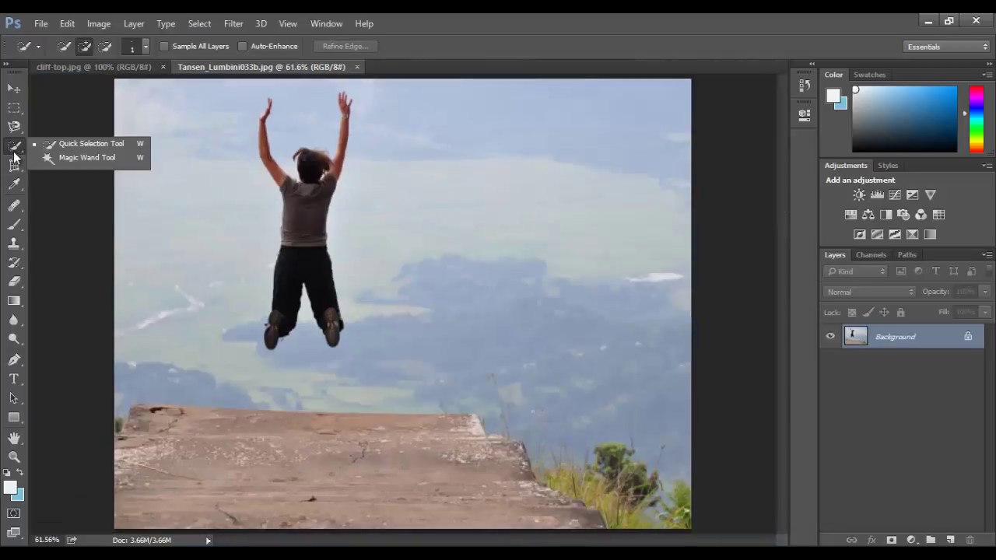
click(82, 154)
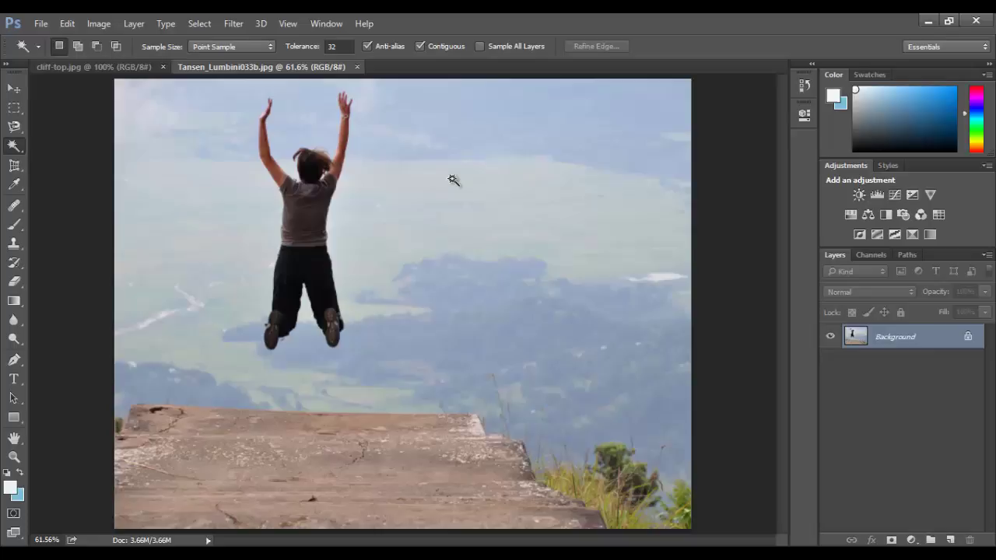
click(493, 200)
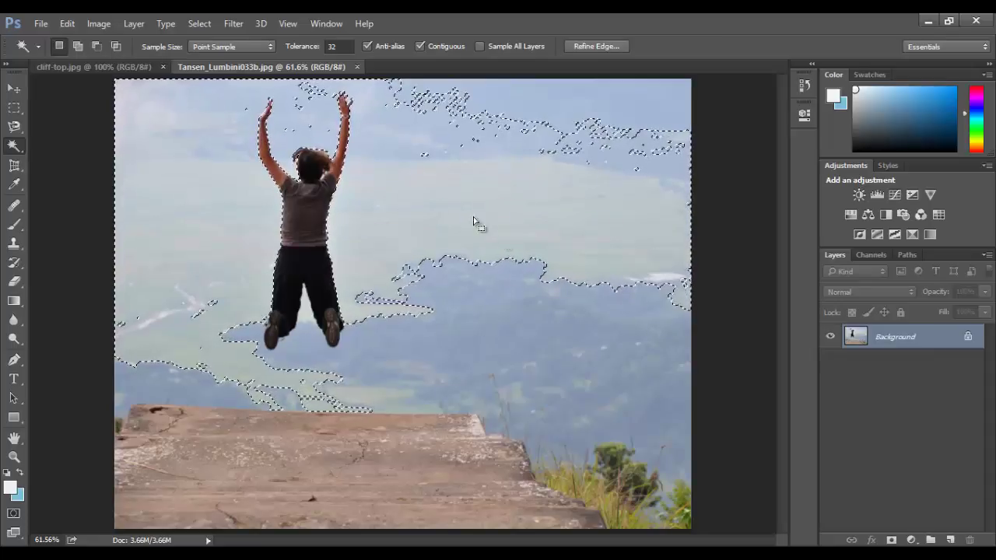
- Try adding the darker blue landscape to the Magic Wand selection, and undo the addition
shift+click(507, 307)
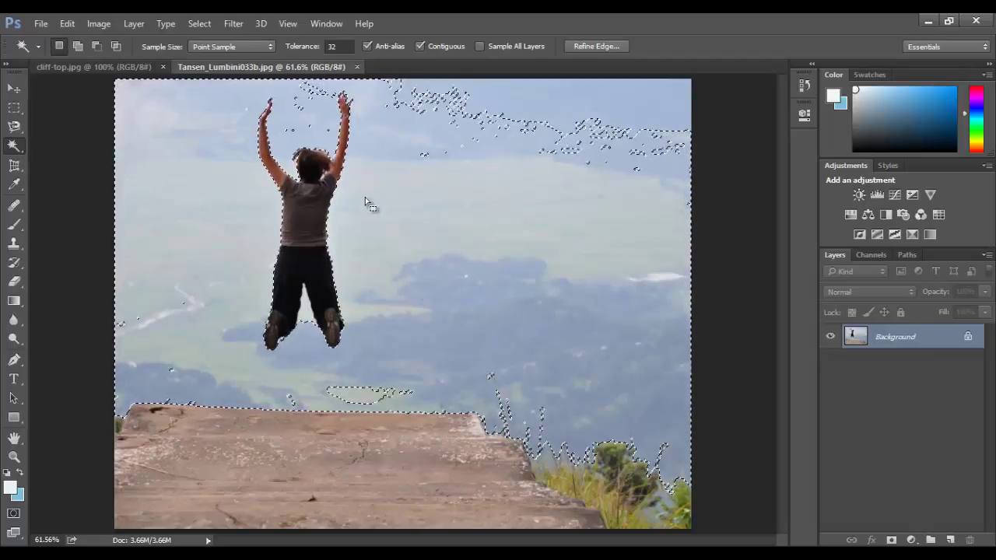
key(ctrl+z)
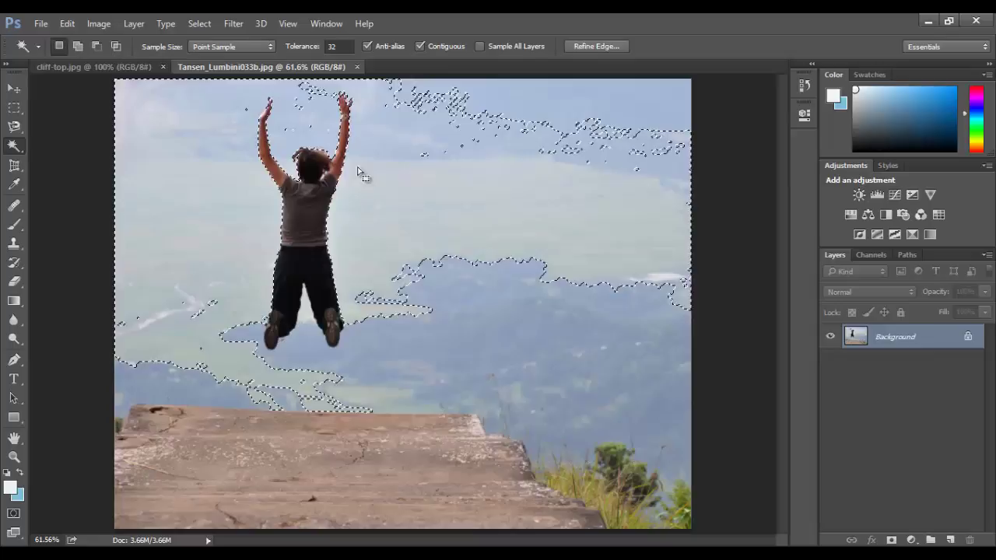
- Deselect everything, and reselect the light sky and field area around the person with the Magic Wand at tolerance 32, contiguous
key(ctrl+plus)
key(ctrl+plus)
key(ctrl+plus)
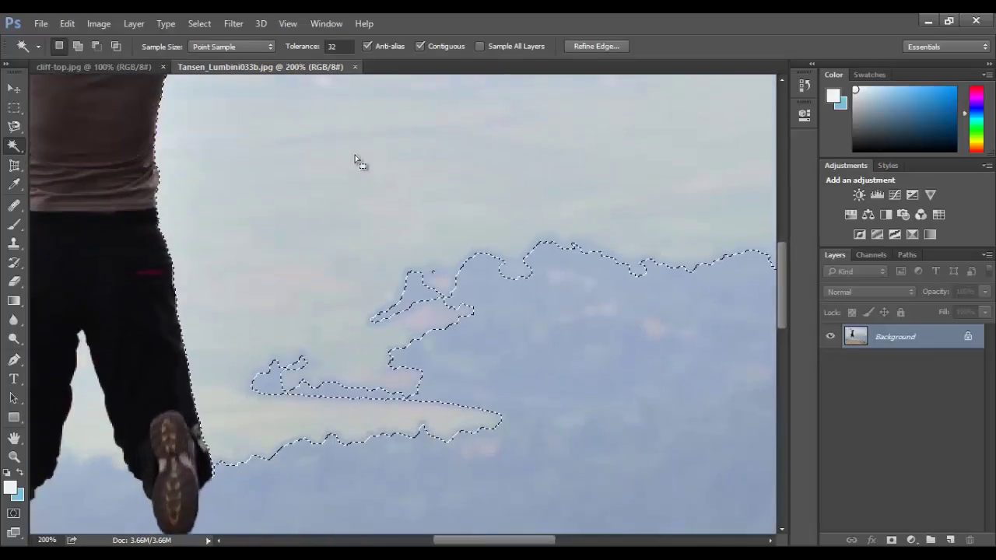
key(ctrl+plus)
scroll(354, 155, up, 3)
scroll(354, 161, up, 3)
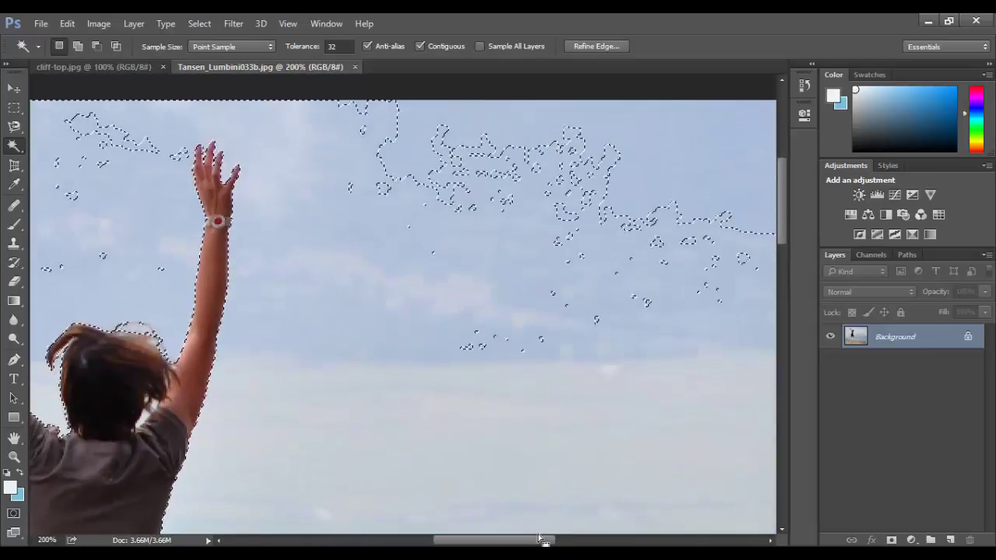
key(ctrl+d)
scroll(481, 392, left, 5)
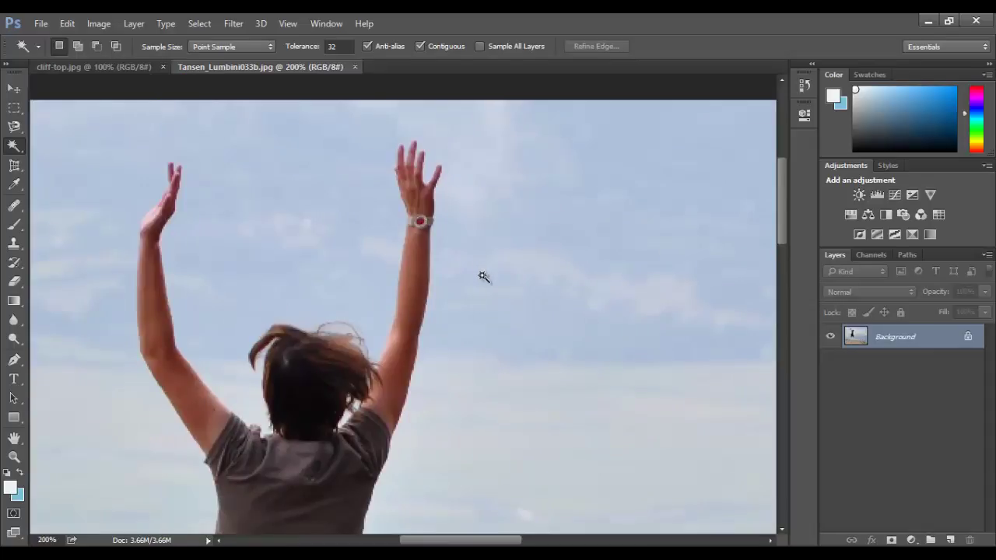
click(686, 450)
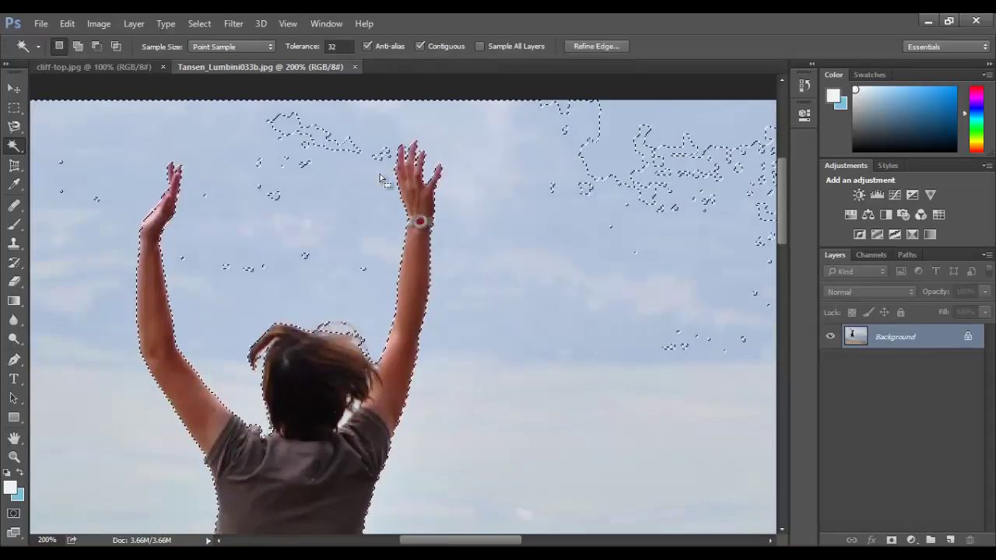
- Add the remaining sky, the dark blue landscape and the stone ledge to the selection with a 16 px Quick Selection brush
scroll(424, 183, up, 1)
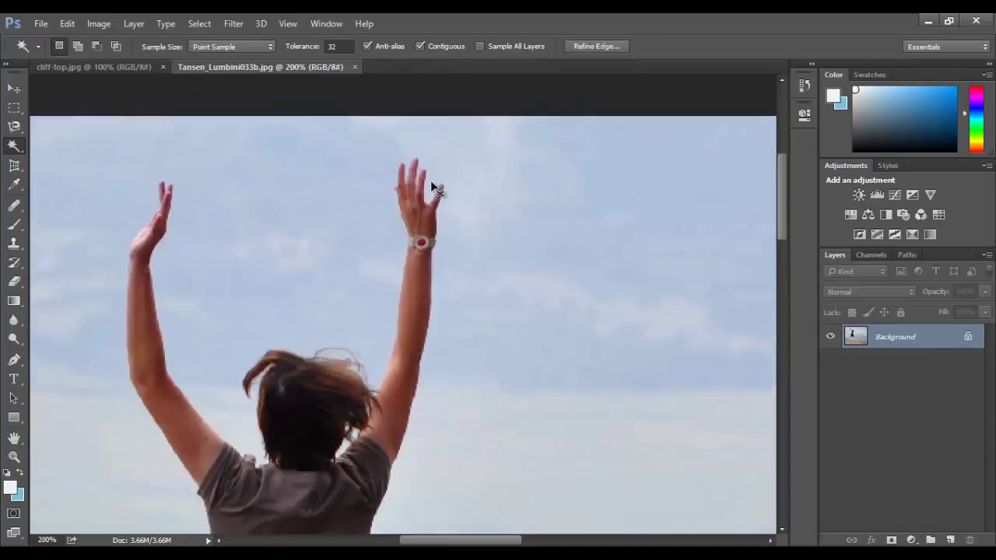
scroll(435, 190, up, 2)
scroll(450, 212, up, 1)
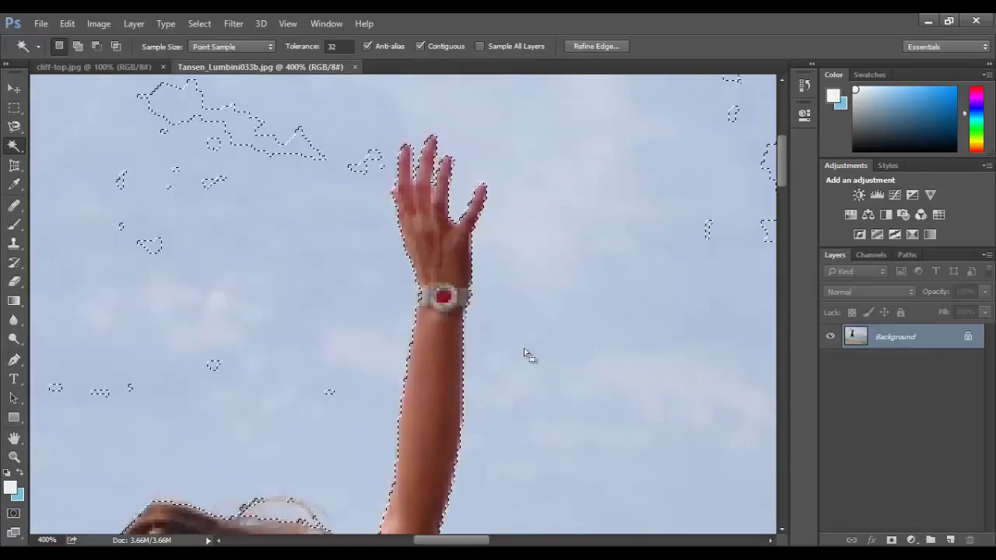
scroll(557, 320, down, 3)
key(ctrl+0)
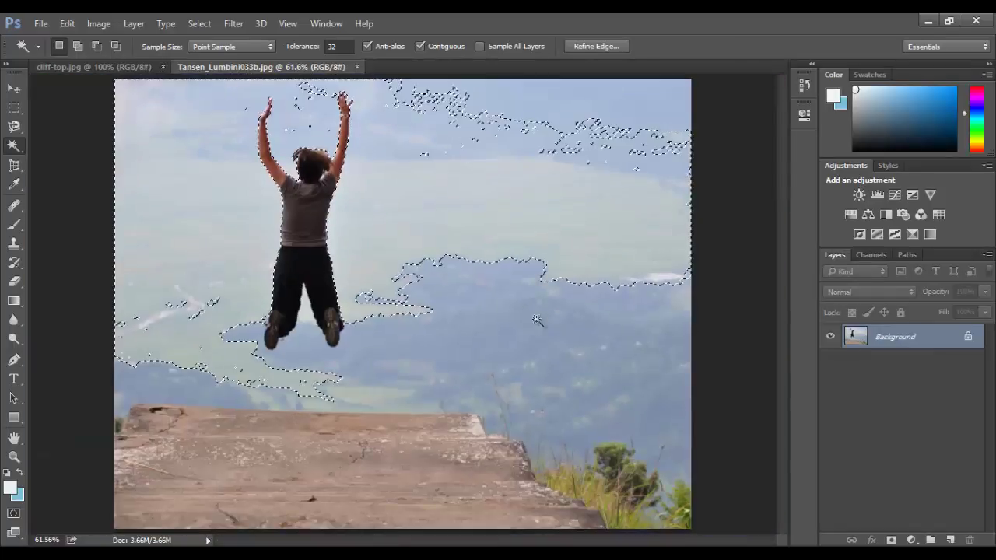
right_click(13, 146)
click(71, 143)
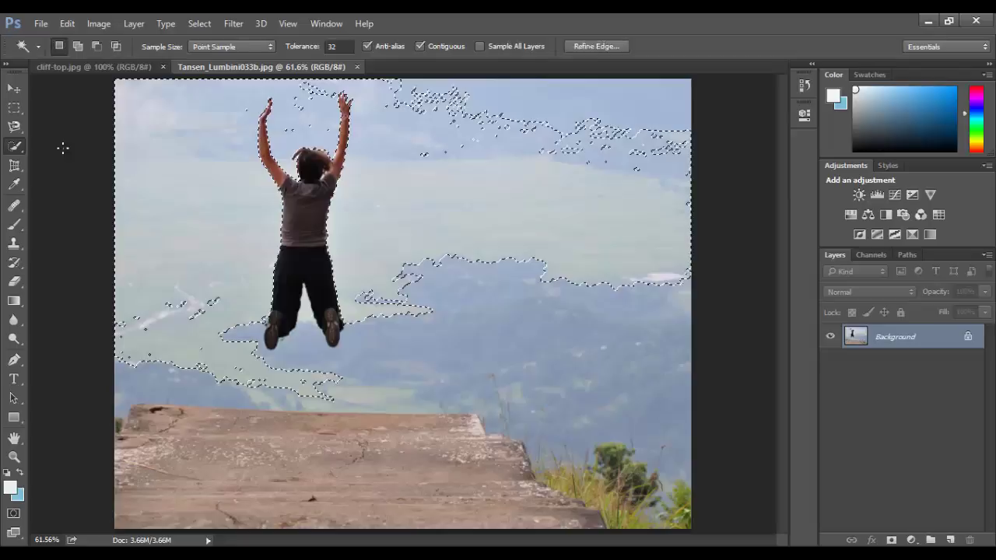
click(146, 46)
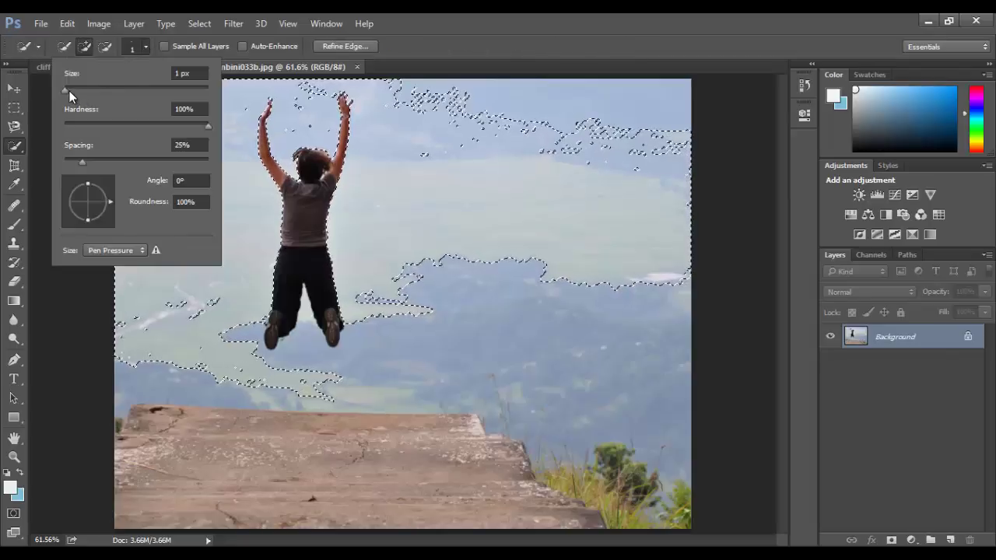
drag(68, 90, 75, 90)
click(628, 176)
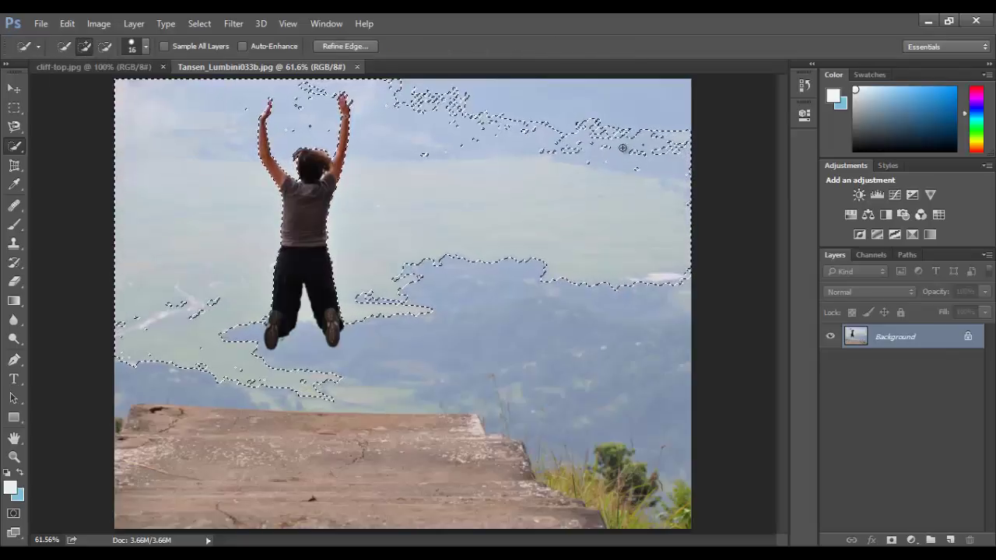
mouse_move(616, 162)
mouse_down()
mouse_move(576, 266)
mouse_move(627, 292)
mouse_up()
mouse_move(352, 486)
mouse_down()
mouse_move(243, 453)
mouse_move(204, 419)
mouse_move(174, 327)
mouse_move(189, 304)
mouse_up()
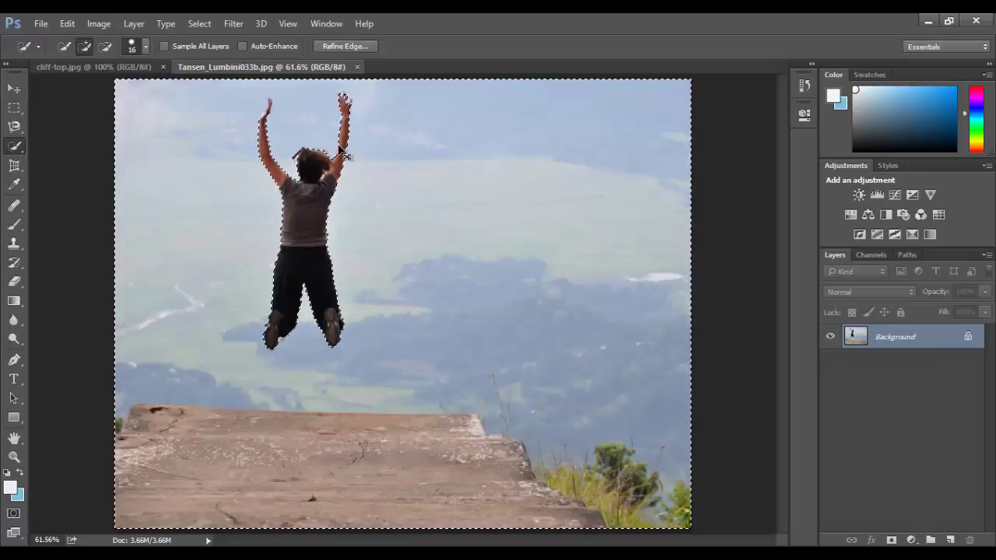
- Subtract the raised fingers and the thumb of the watch hand from the background selection with the Magic Wand at tolerance 32
key(ctrl+plus)
key(ctrl+plus)
key(ctrl+plus)
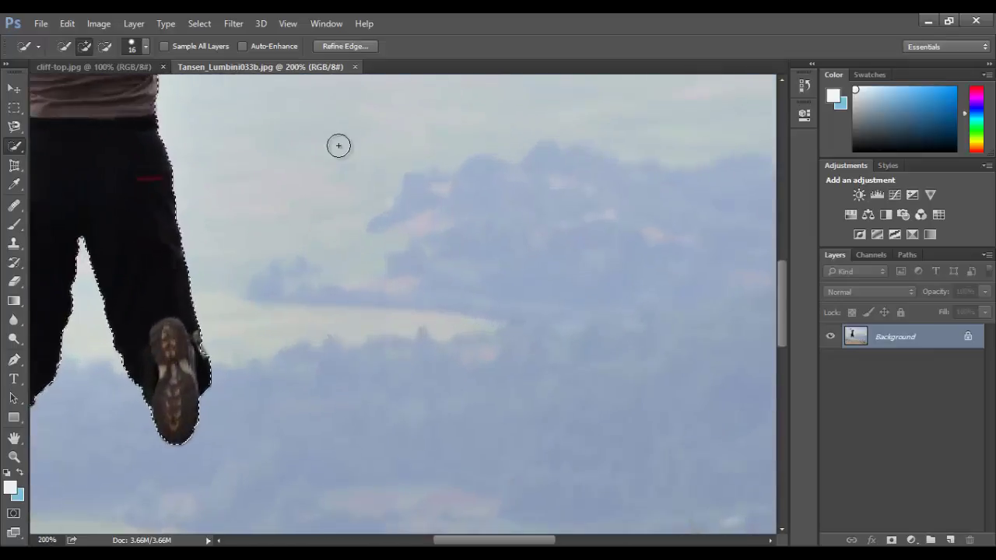
scroll(382, 175, up, 10)
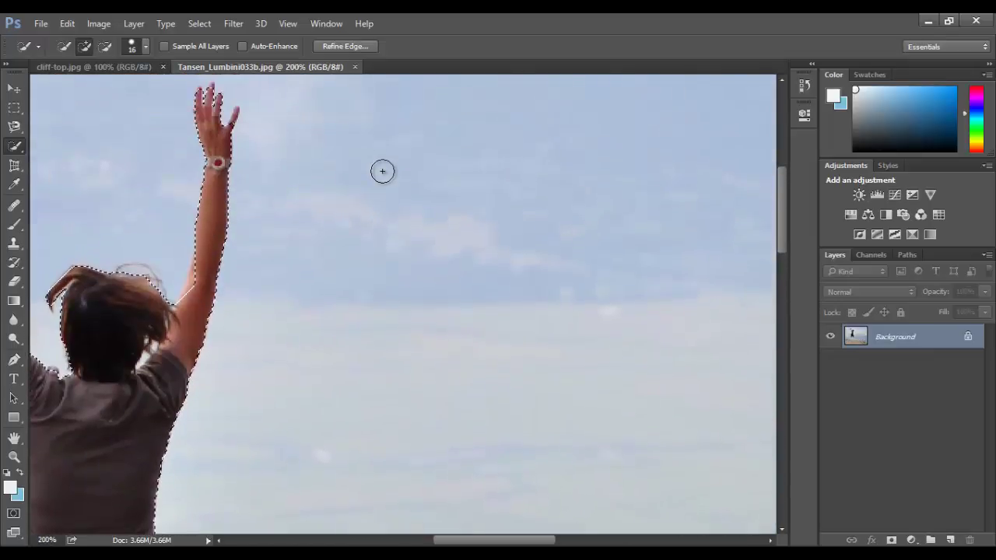
scroll(385, 195, up, 3)
scroll(437, 493, left, 5)
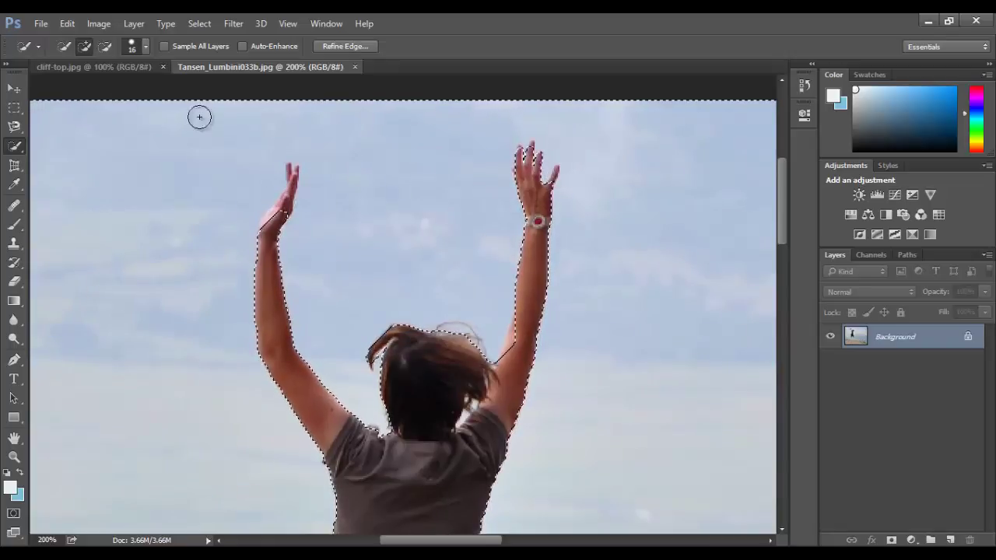
right_click(14, 151)
click(60, 158)
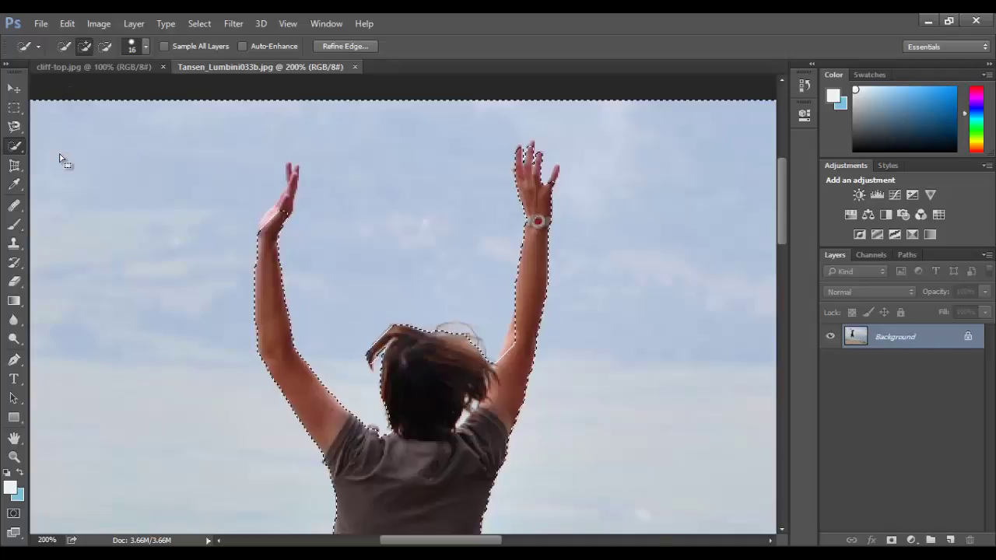
shift+click(285, 199)
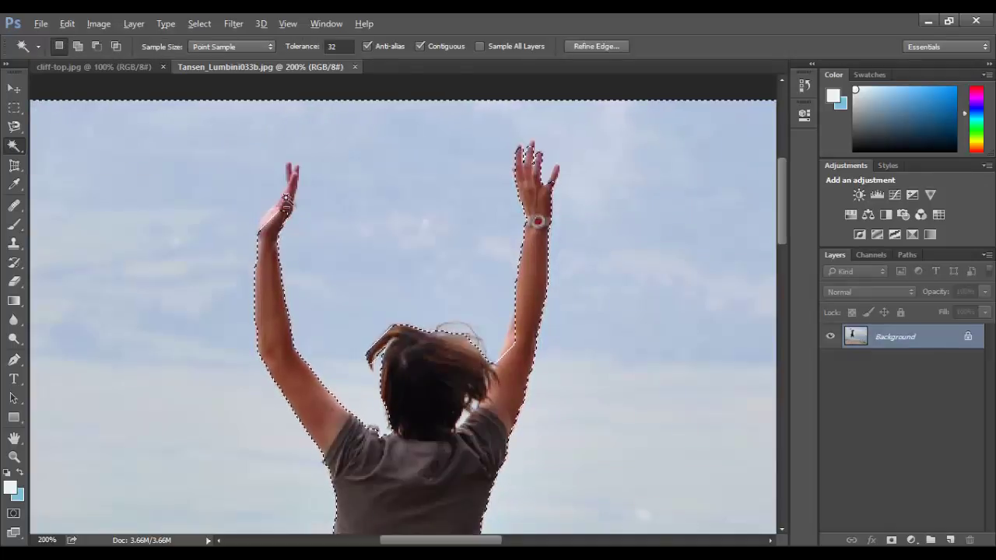
alt+click(286, 200)
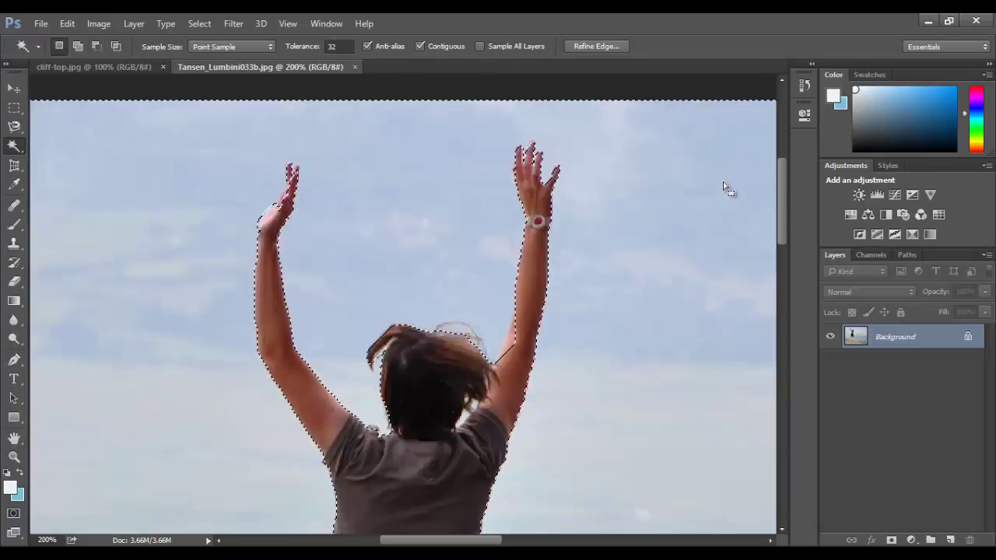
- Invert the background selection so that only the jumping person is selected
key(ctrl+0)
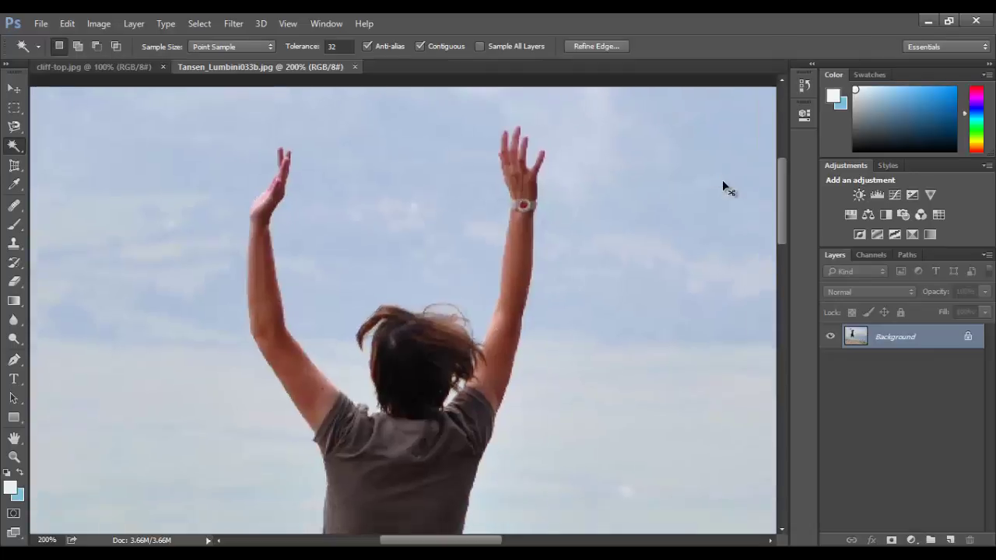
key(ctrl+0)
key(ctrl+a)
click(198, 24)
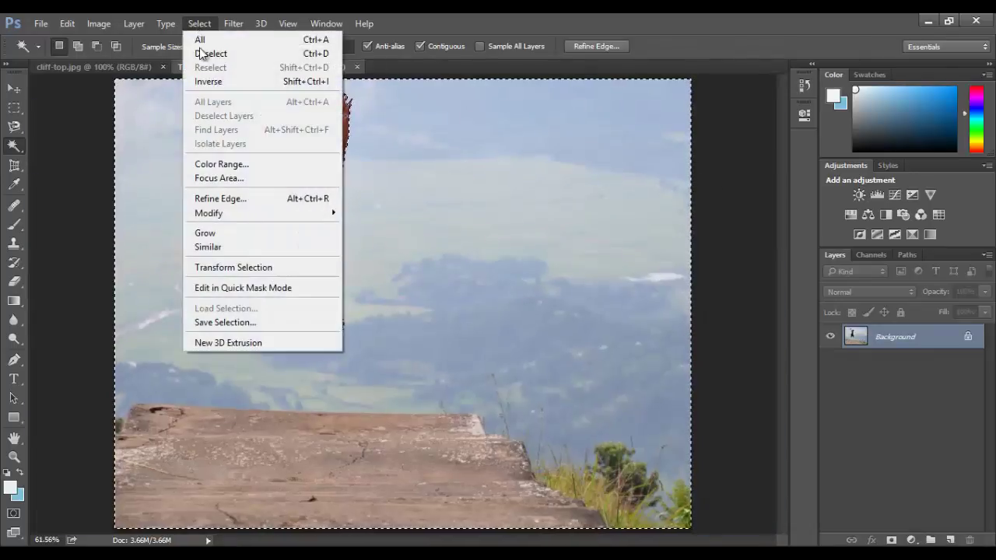
click(228, 84)
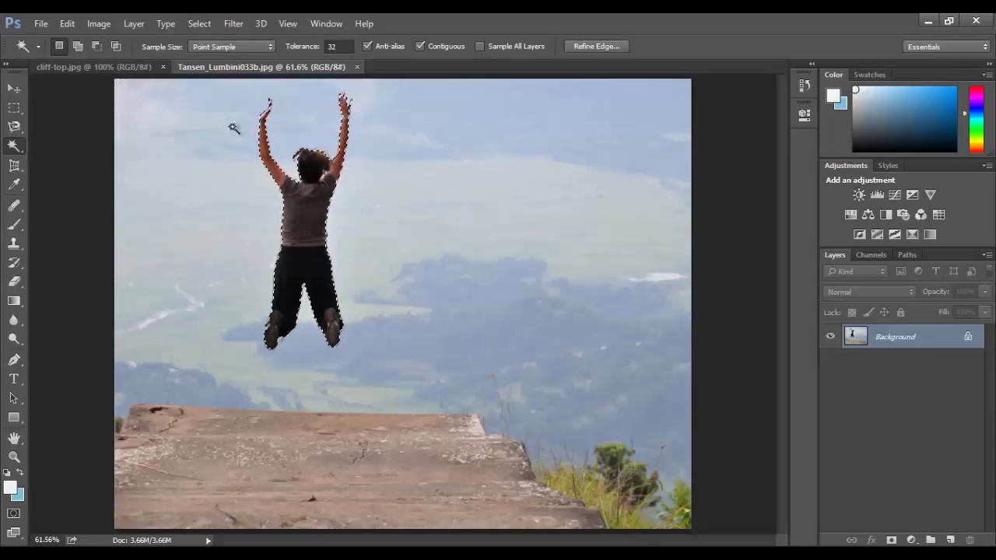
- Float the Tansen_Lumbini033b.jpg window, copy the selected person into cliff-top.jpg, and close the source photo
key(v)
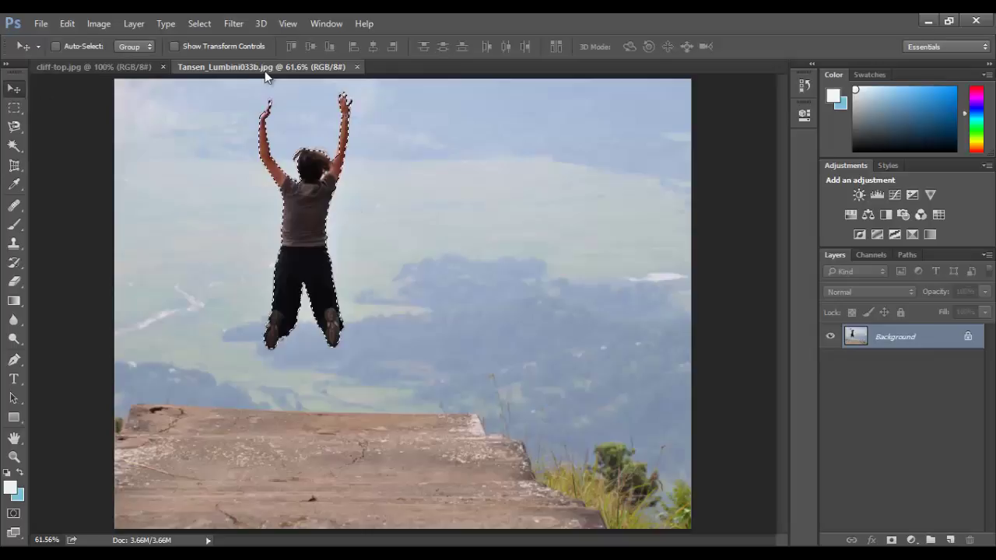
drag(265, 71, 611, 118)
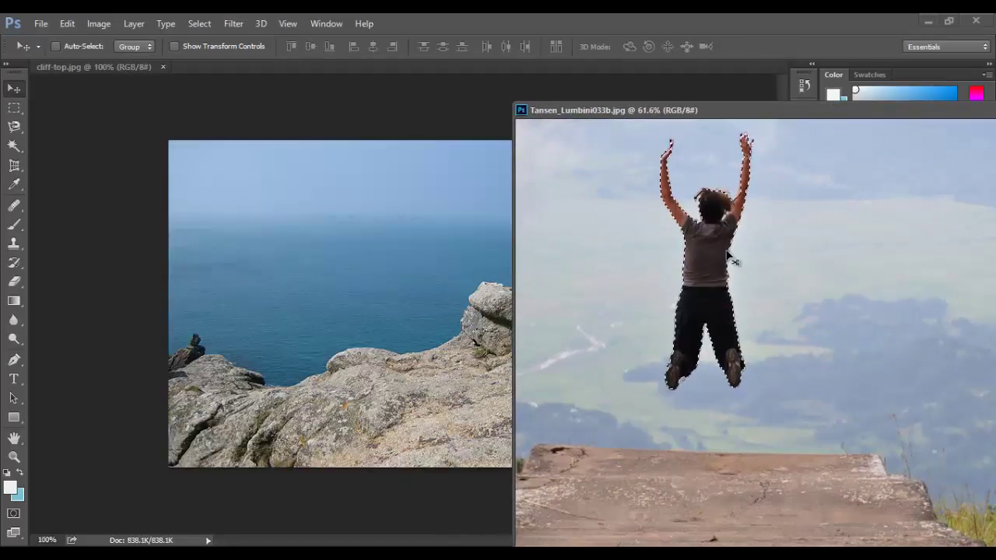
drag(731, 261, 338, 272)
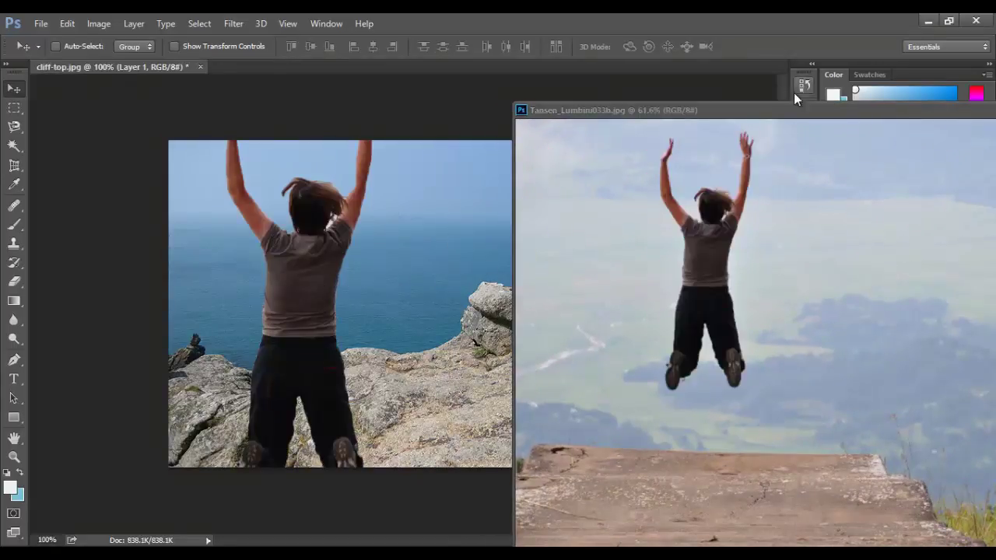
drag(773, 110, 623, 159)
click(887, 158)
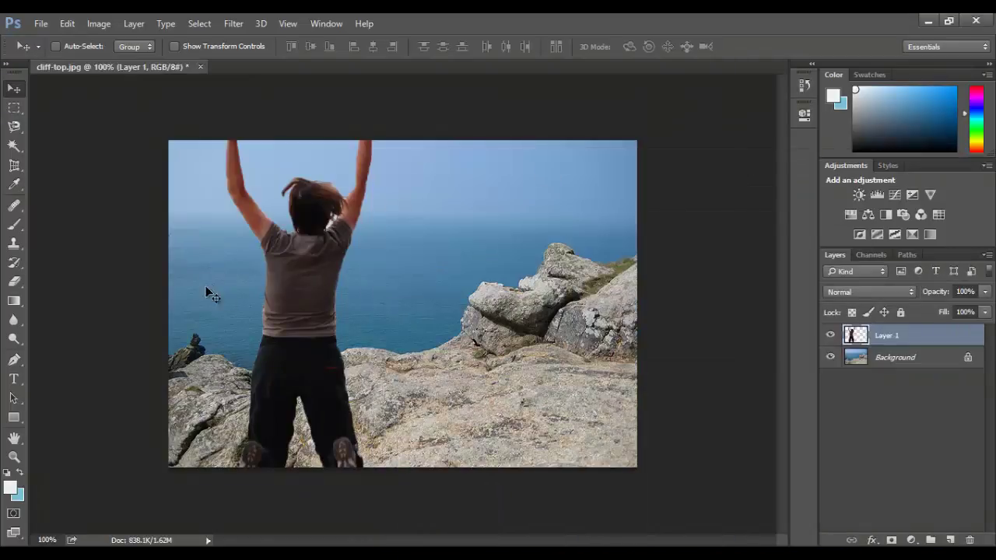
- Scale the pasted person to about 32% with Free Transform and place the figure over the sea near the centre of the photo
drag(317, 291, 409, 256)
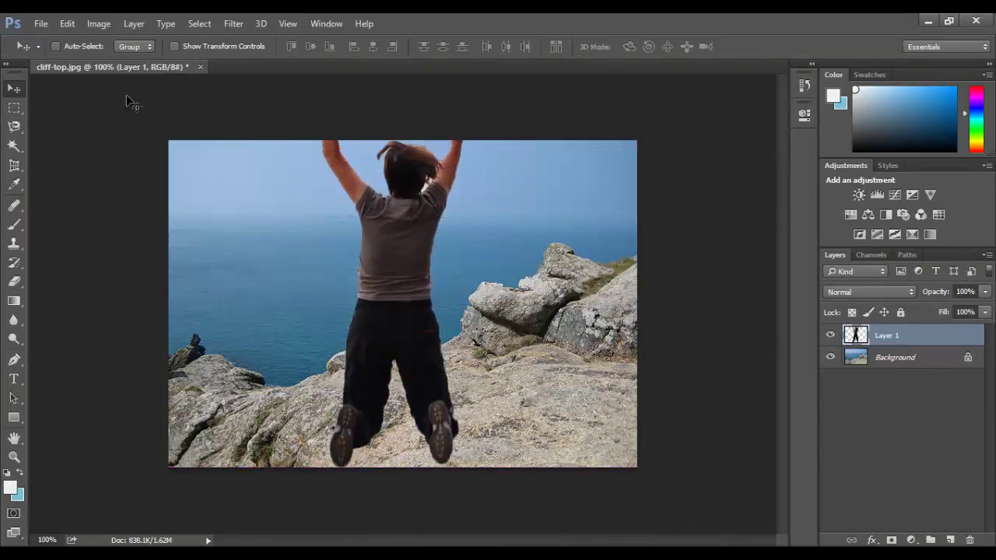
click(100, 24)
click(101, 25)
click(76, 22)
click(77, 22)
key(ctrl+t)
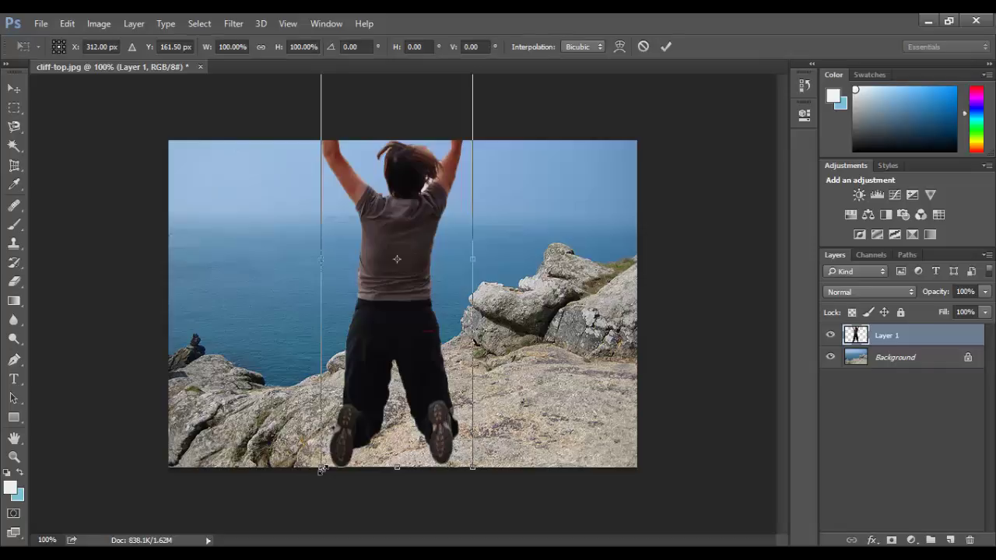
drag(321, 469, 403, 249)
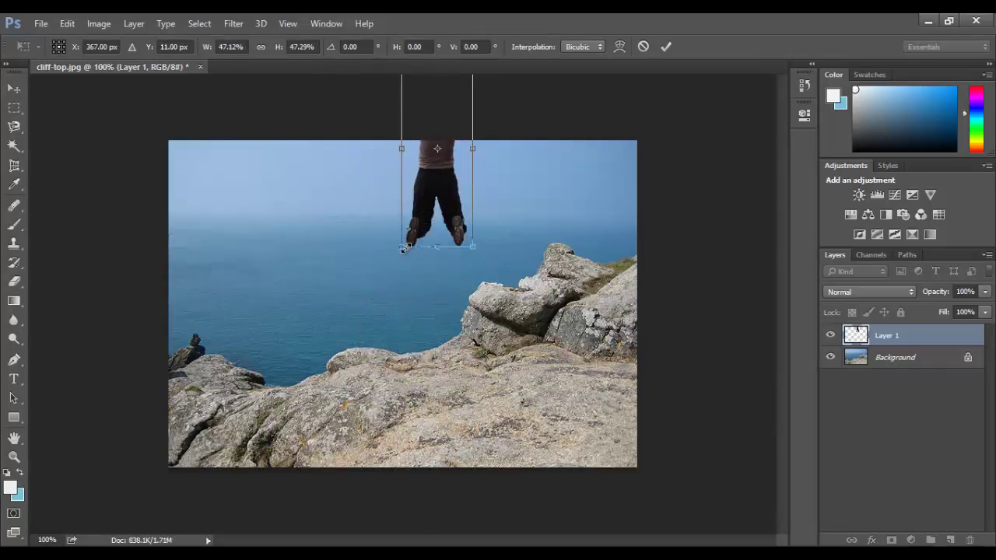
drag(435, 186, 404, 276)
drag(370, 340, 389, 275)
drag(412, 241, 404, 258)
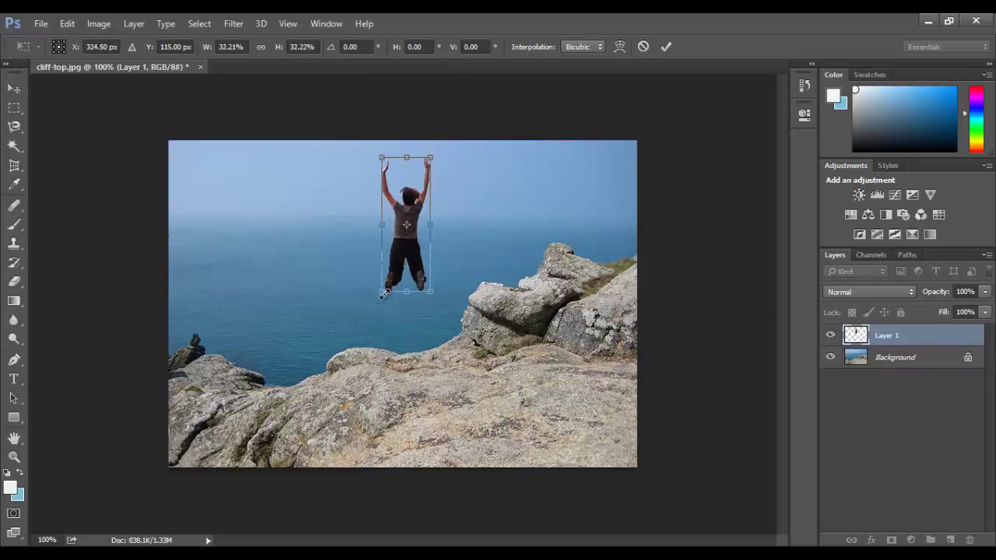
click(667, 48)
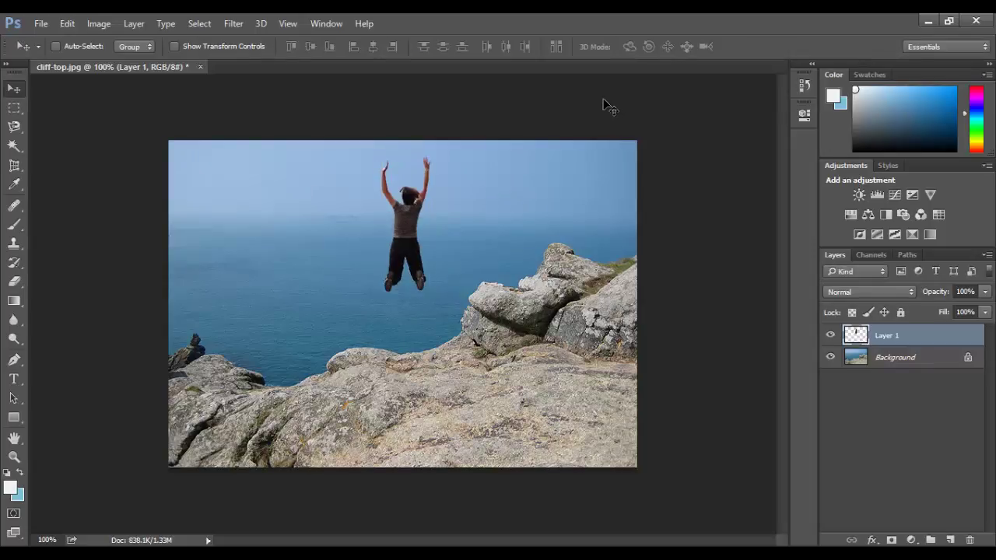
- Defringe the edges of the person's layer with a width of 3 pixels
key(ctrl+plus)
scroll(452, 224, up, 2)
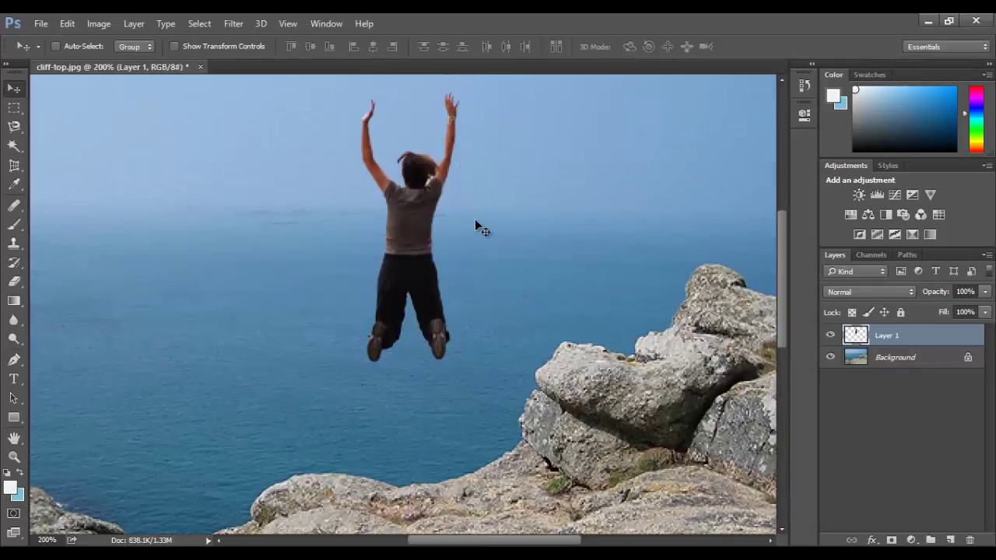
key(ctrl+plus)
scroll(502, 225, up, 4)
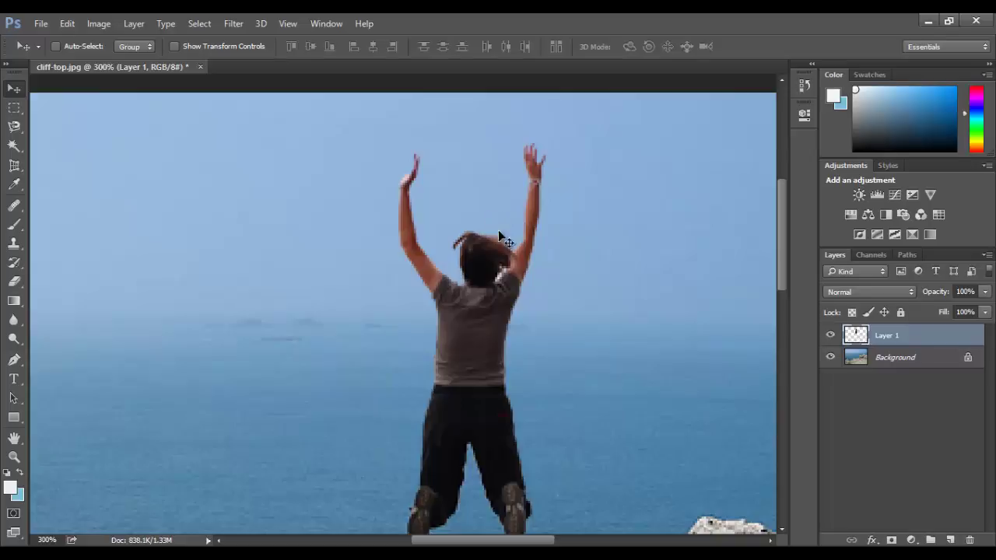
scroll(506, 203, down, 3)
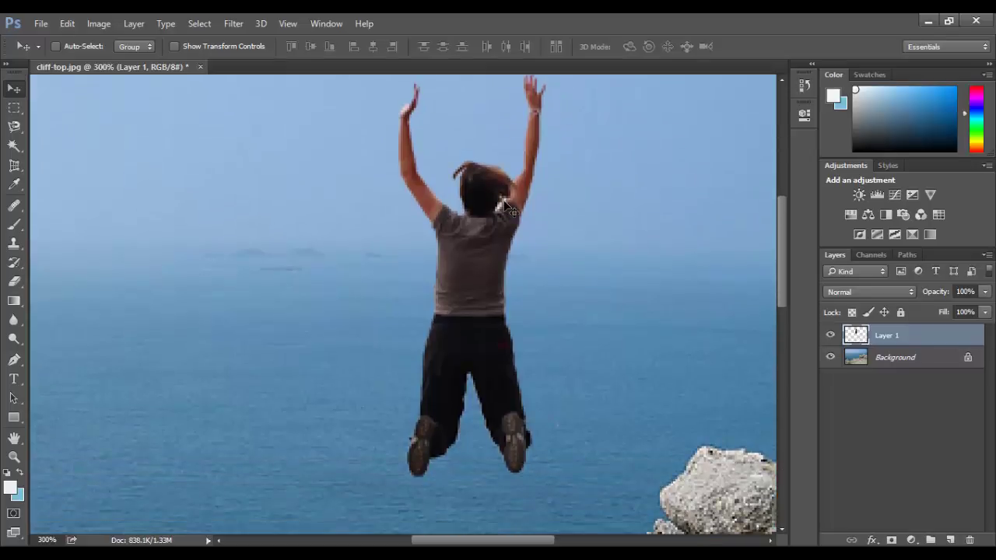
scroll(509, 377, up, 1)
click(108, 22)
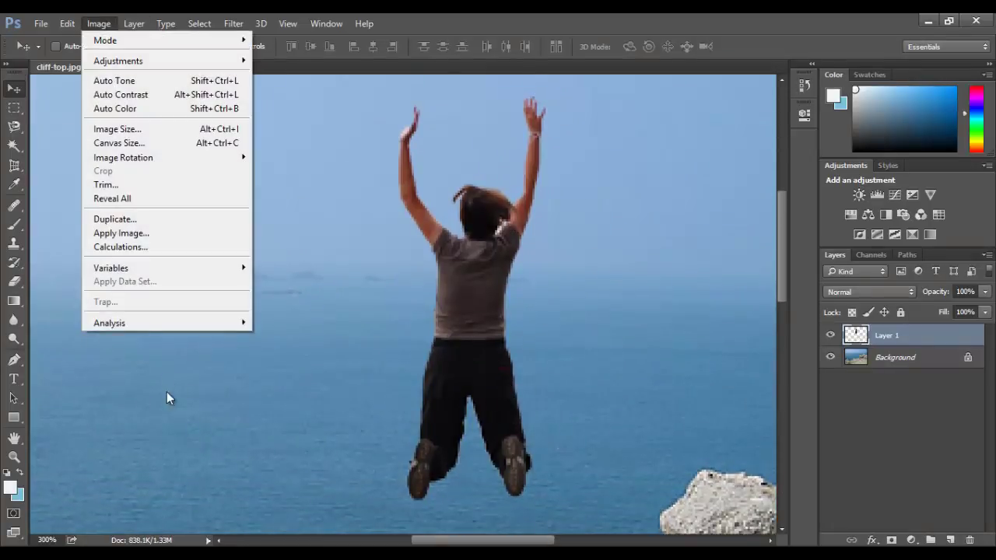
click(133, 24)
mouse_move(148, 534)
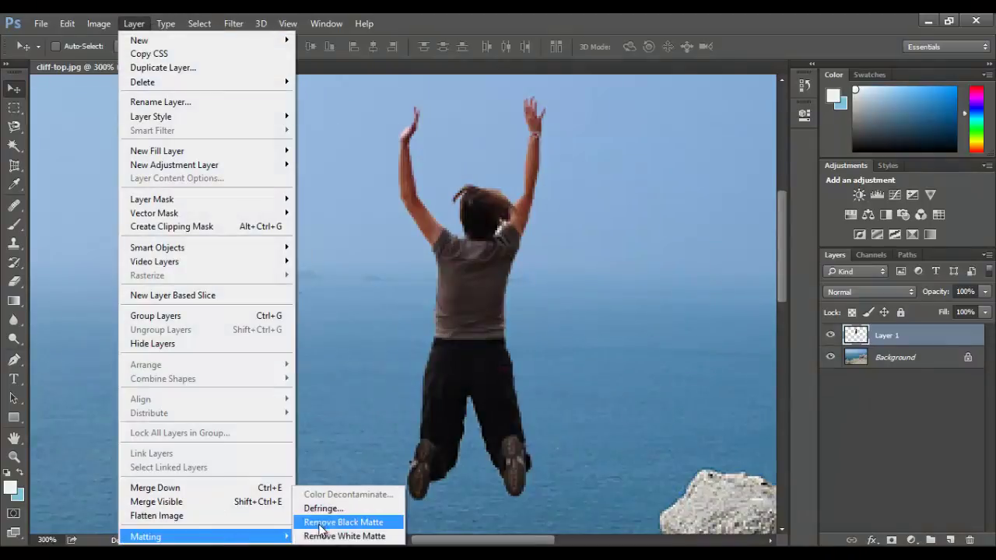
click(322, 509)
key(Return)
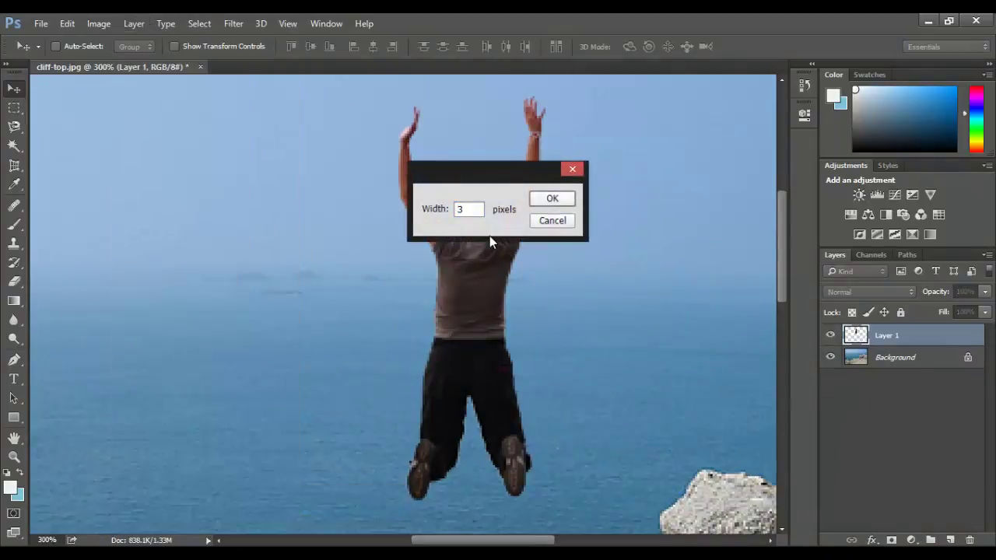
- Move the jumping person slightly down and to the right over the sea
scroll(494, 232, up, 1)
scroll(518, 152, up, 3)
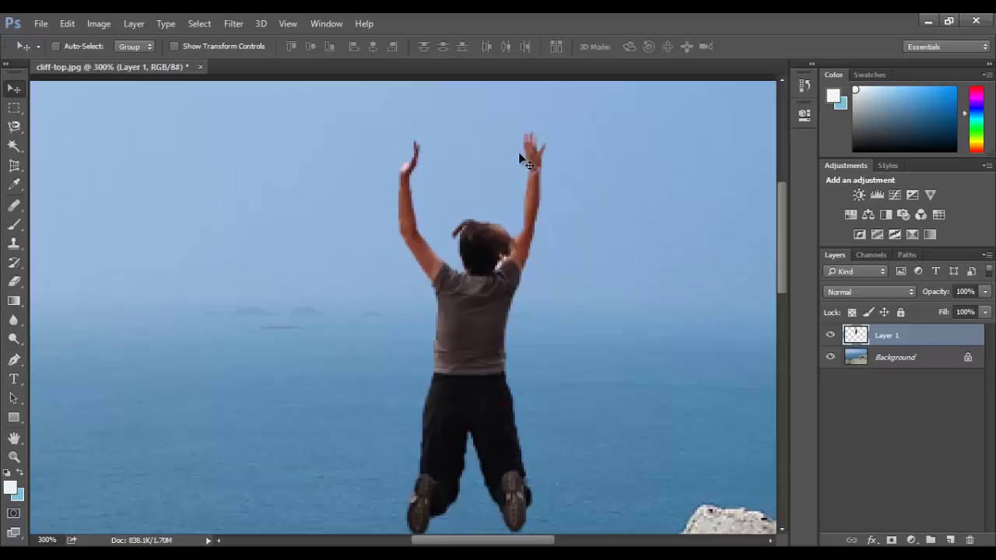
scroll(420, 163, down, 1)
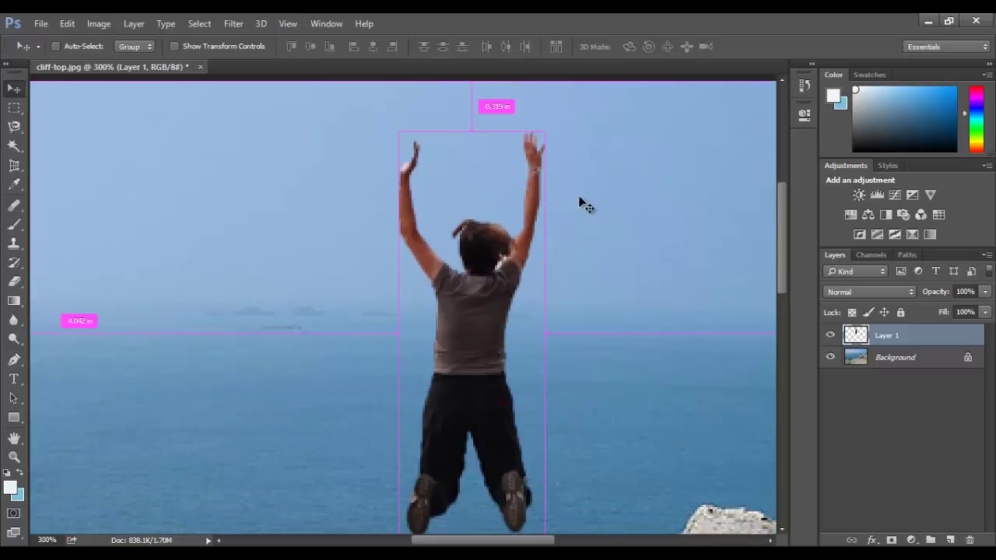
key(ctrl+0)
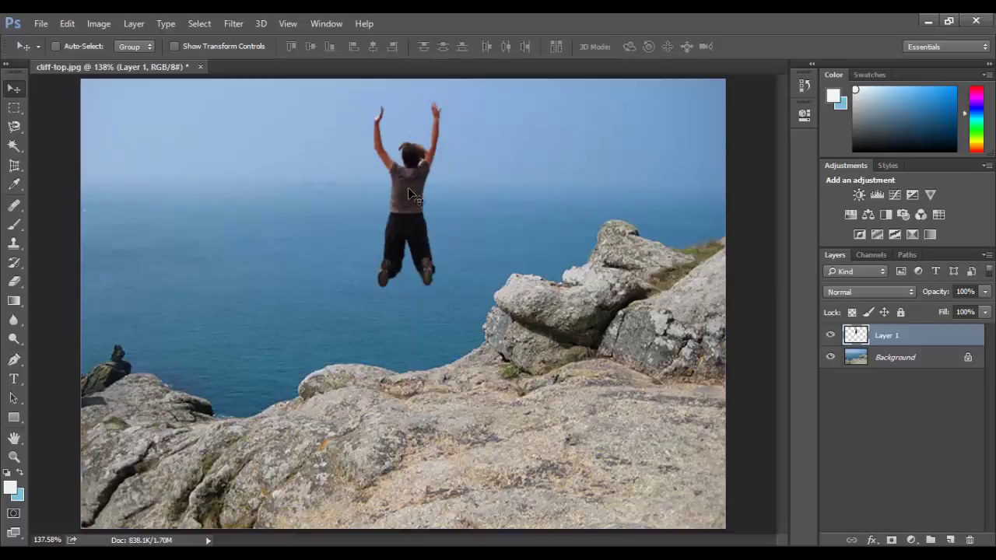
drag(408, 188, 415, 210)
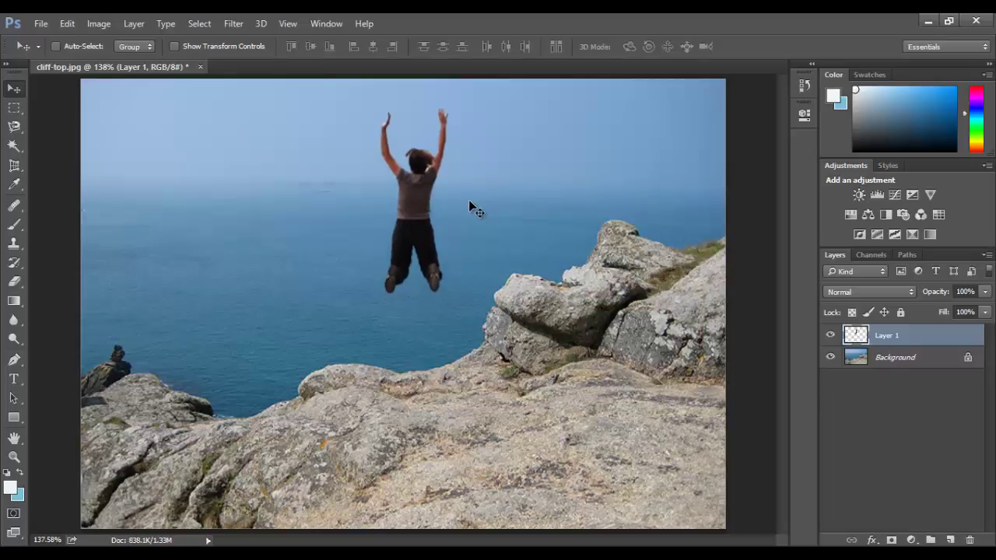